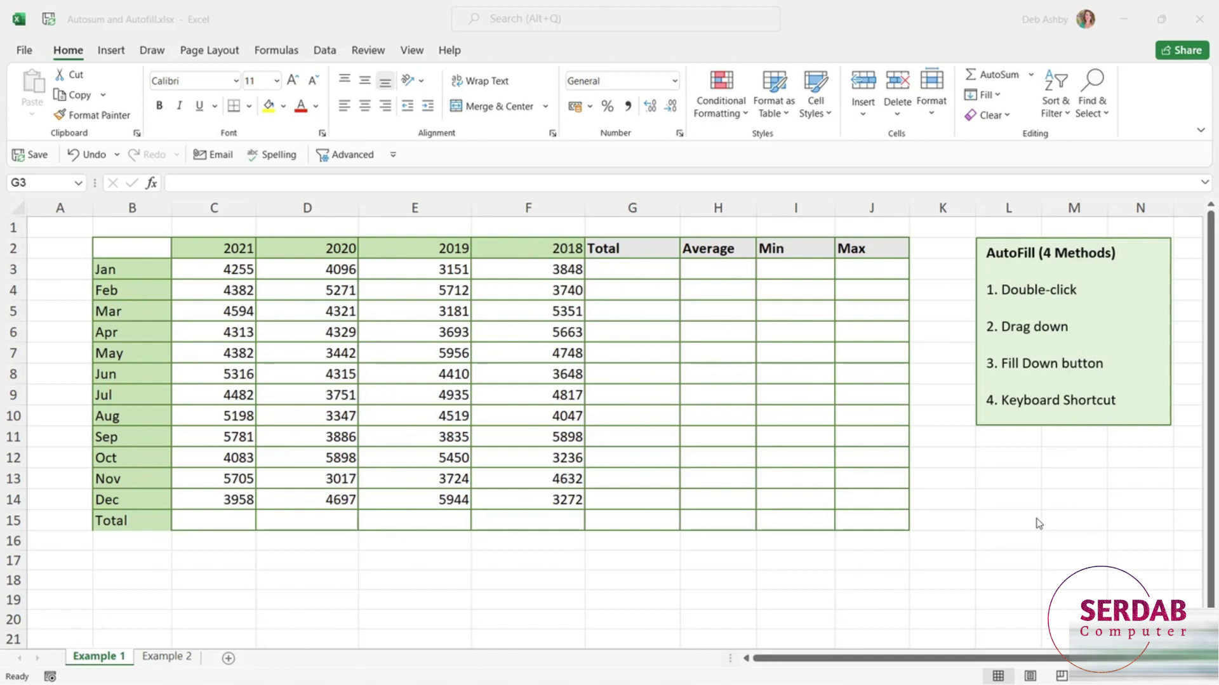
# Step: Total the 2021 column in C15 with AutoSum, adjusting the summed range to C3:C14 so the year header is excluded
pyautogui.click(822, 49)
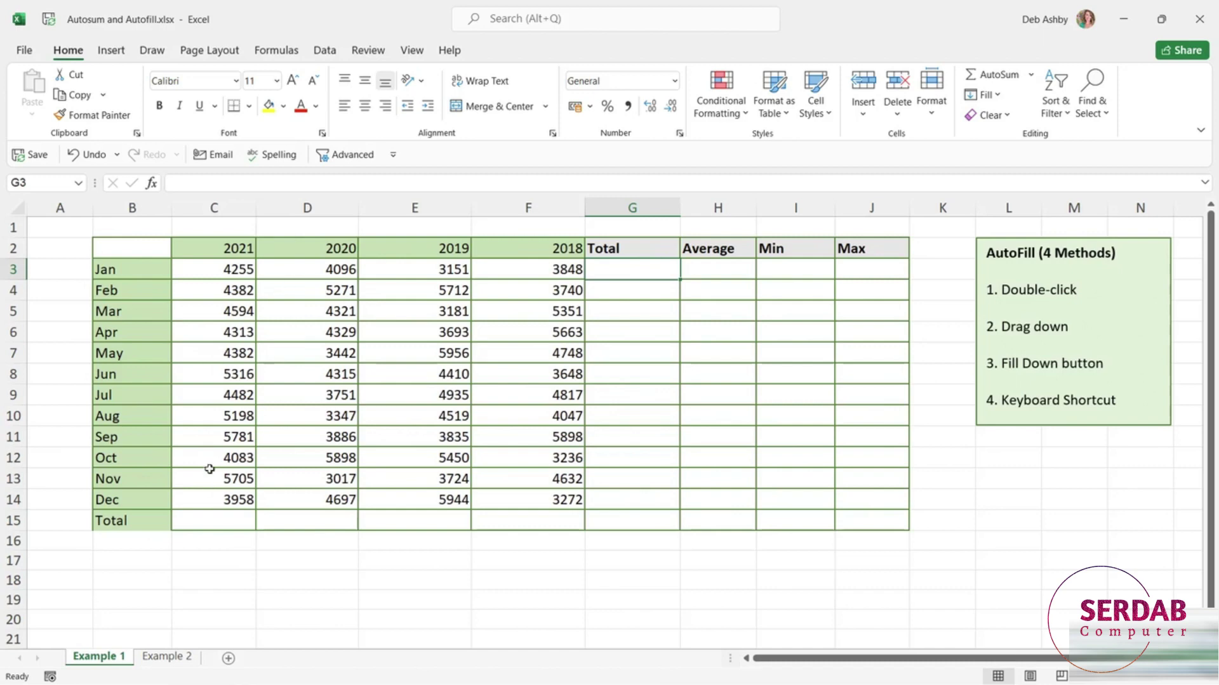
pyautogui.moveTo(203, 522)
pyautogui.mouseDown()
pyautogui.moveTo(452, 527)
pyautogui.moveTo(189, 526)
pyautogui.moveTo(515, 526)
pyautogui.mouseUp()
pyautogui.click(231, 524)
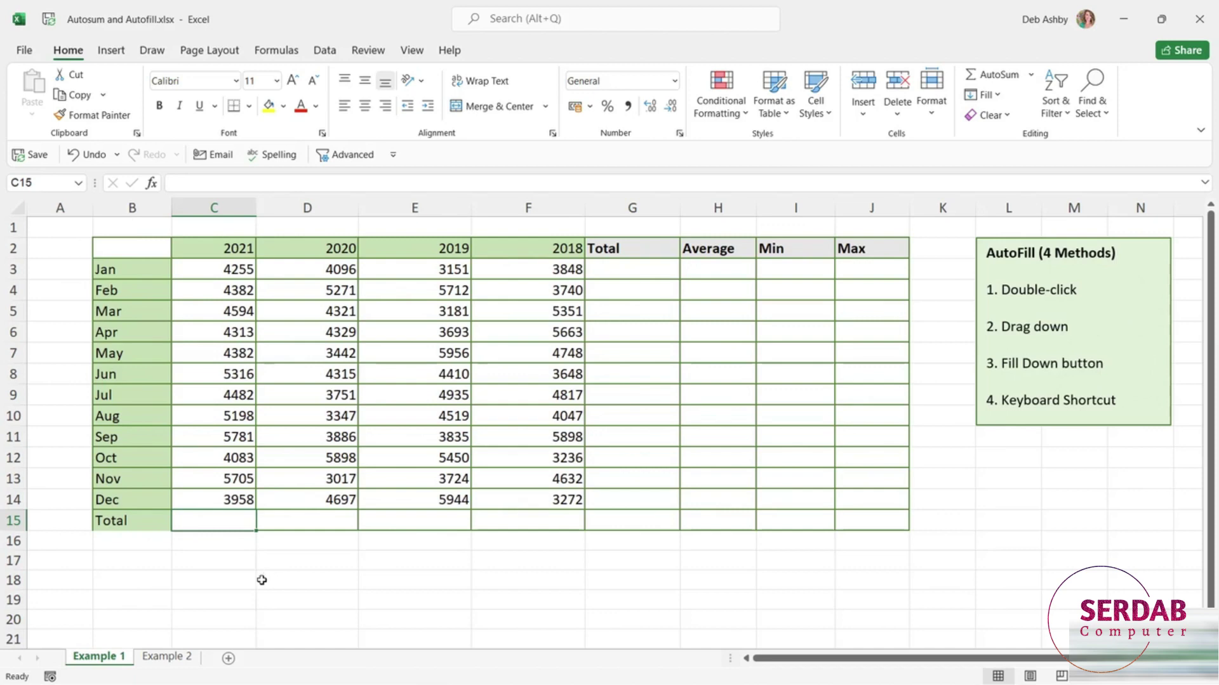
pyautogui.click(271, 56)
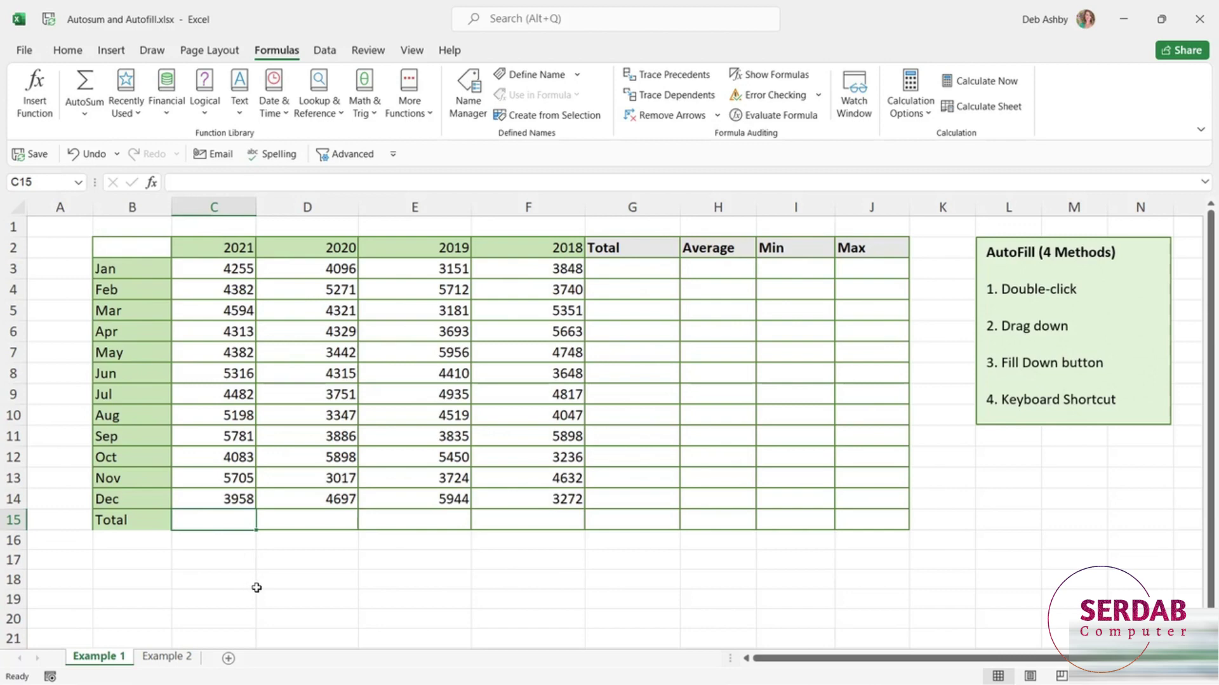
pyautogui.hotkey('alt', '=')
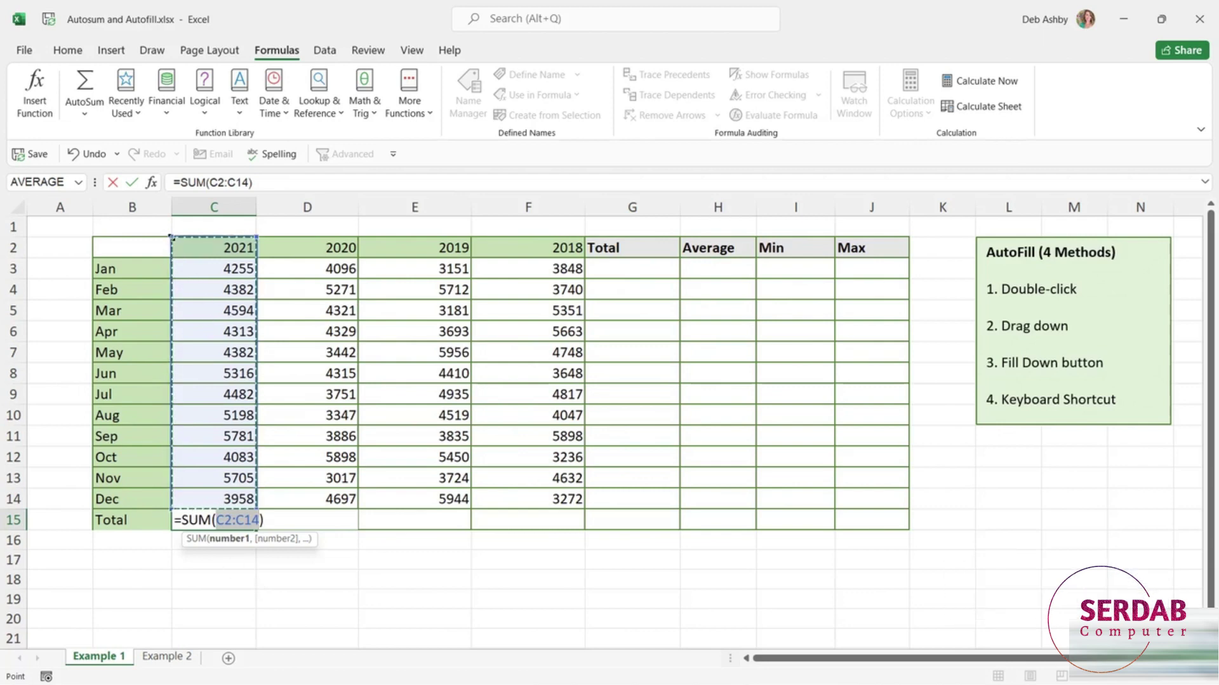
pyautogui.moveTo(172, 237); pyautogui.dragTo(172, 260)
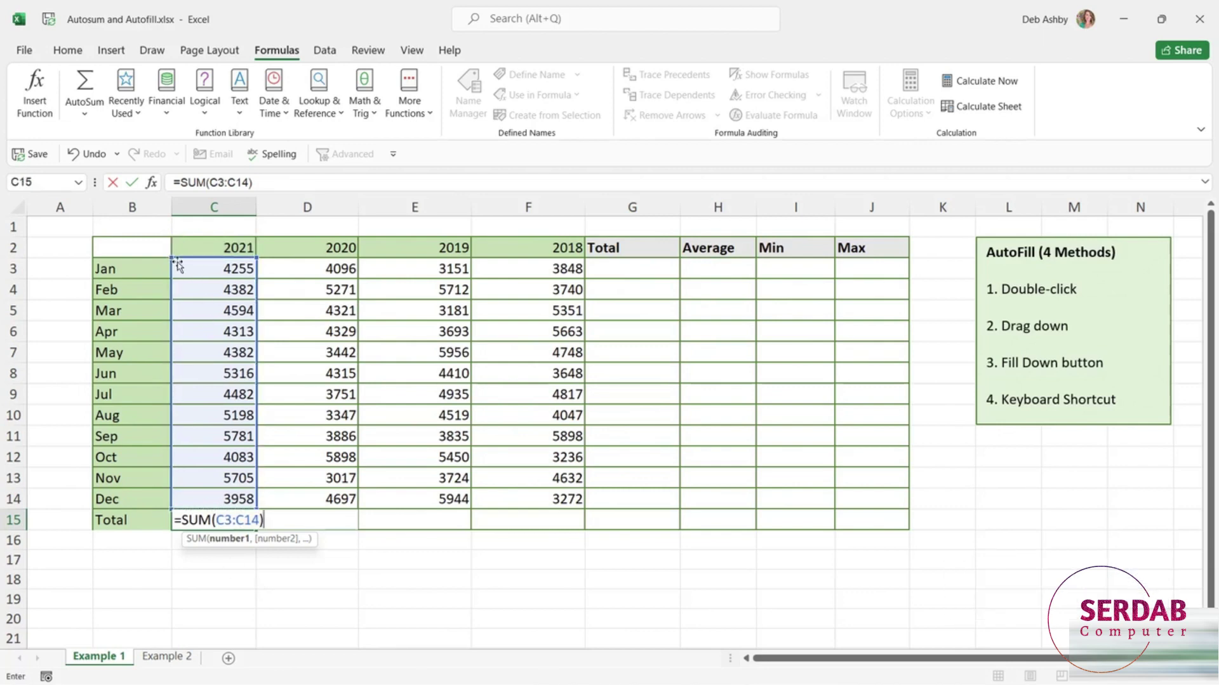
pyautogui.press('Return')
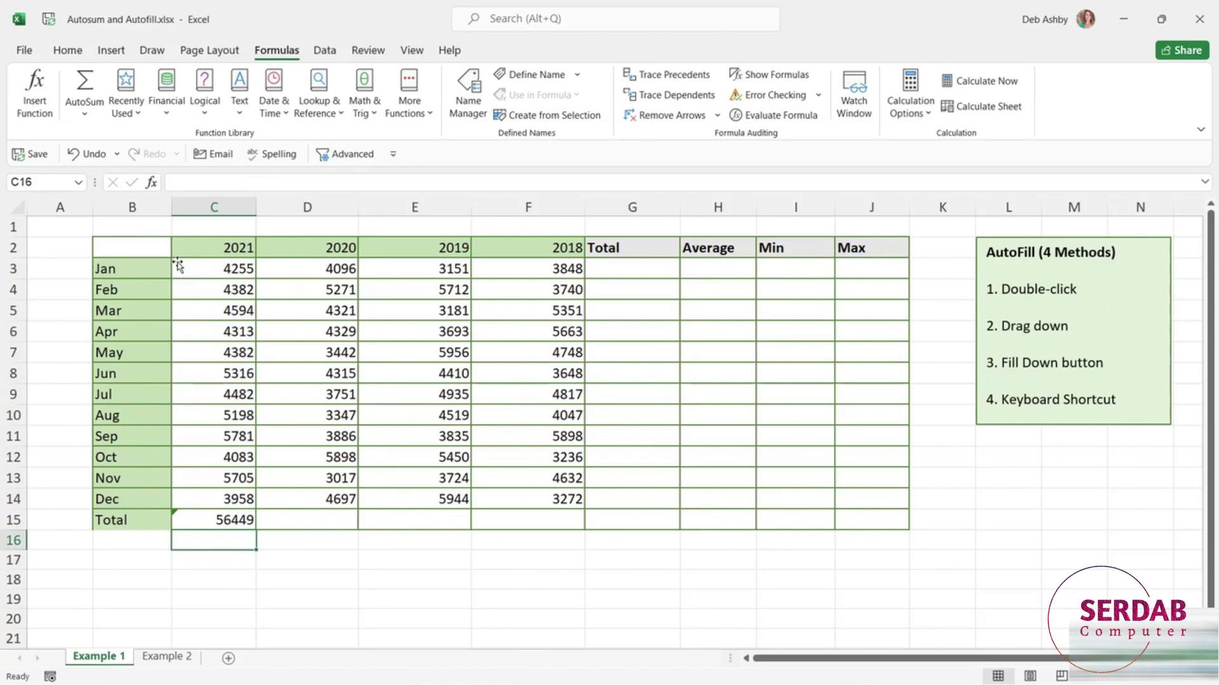
# Step: Fill the 2021 total formula from C15 across to F15 and ignore the formula error flagged on the totals
pyautogui.click(236, 521)
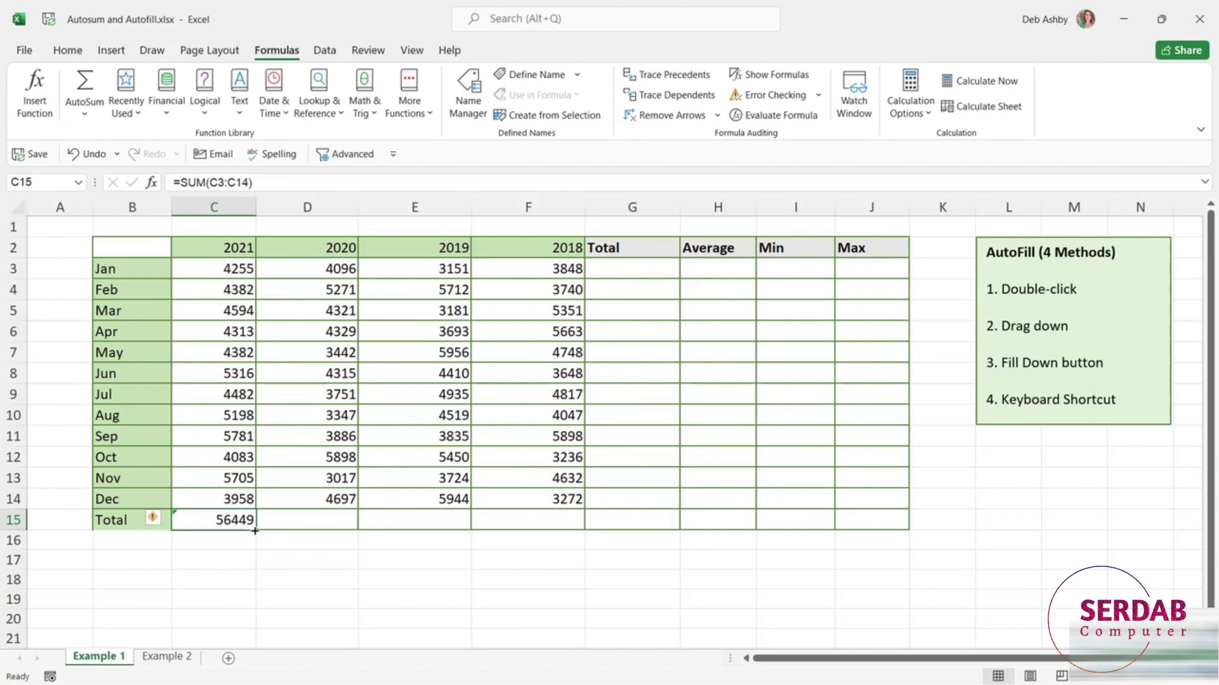
pyautogui.moveTo(254, 531); pyautogui.dragTo(575, 541)
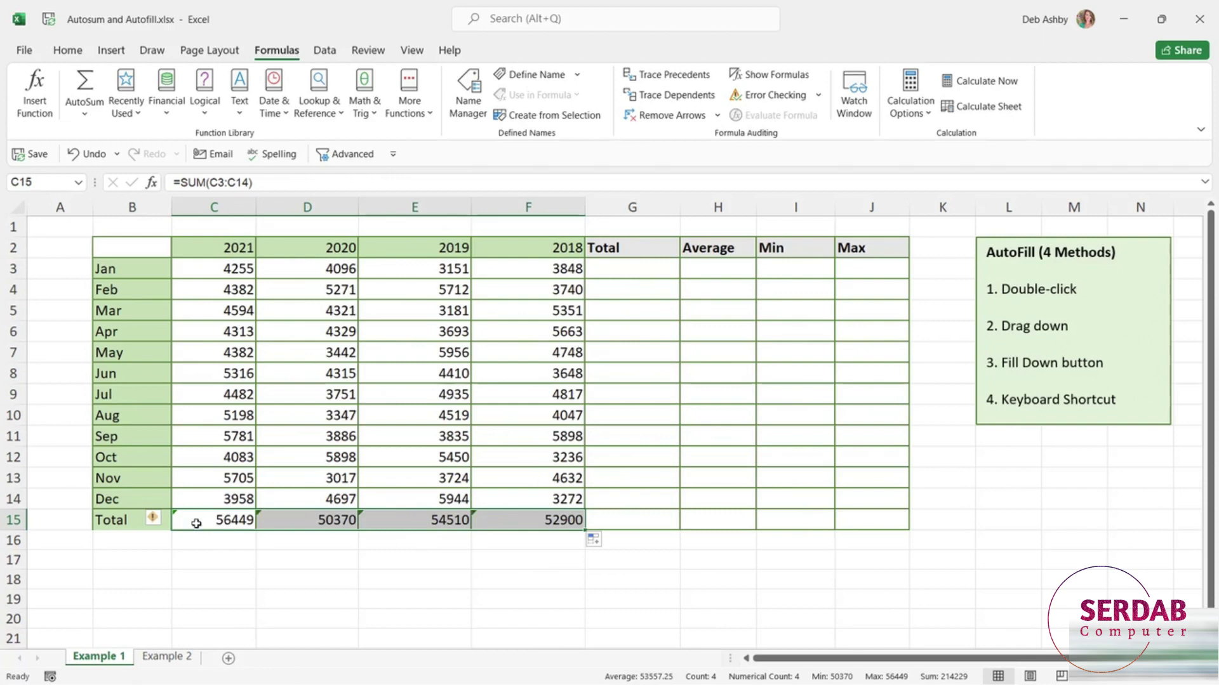
pyautogui.click(152, 520)
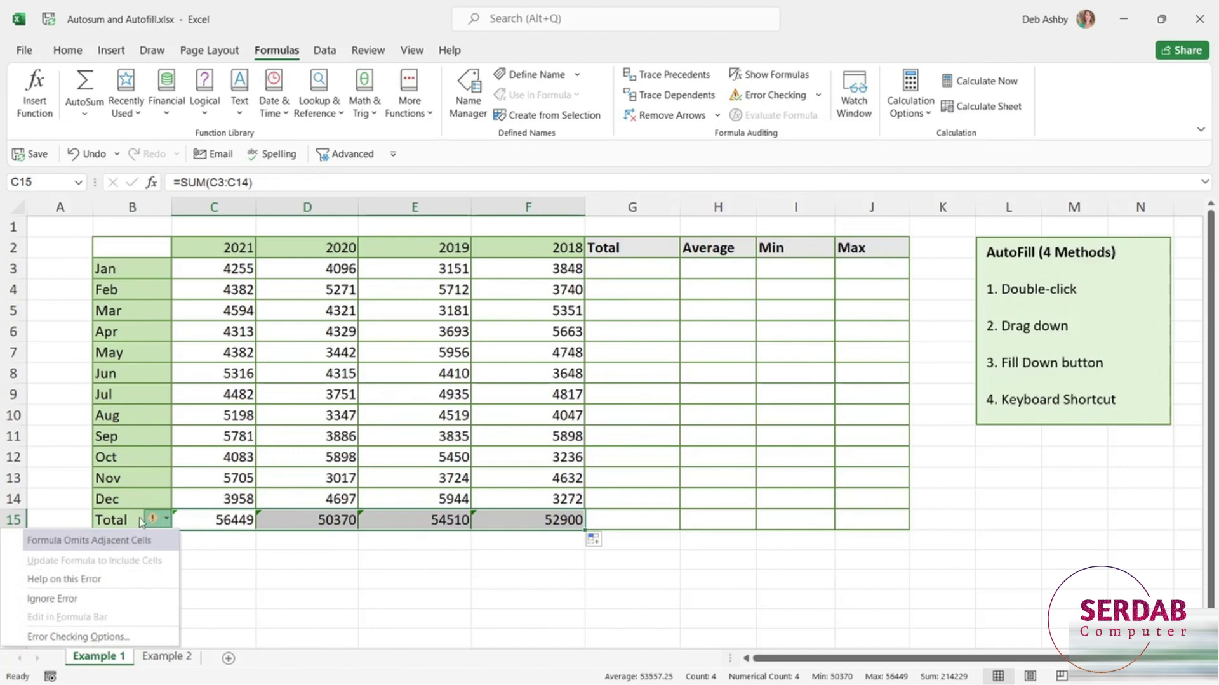
pyautogui.click(61, 600)
pyautogui.click(331, 579)
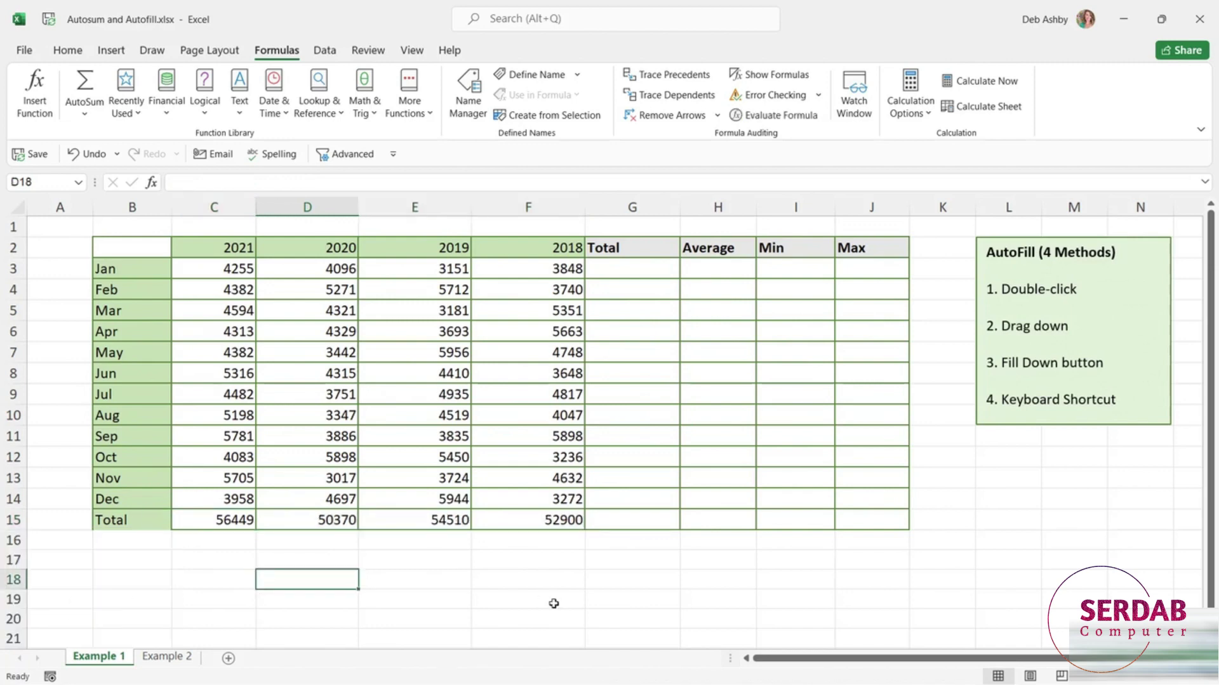
# Step: Enter =SUM(C3:F3) as the January total in G3 and autofill it down to December in G14
pyautogui.click(629, 268)
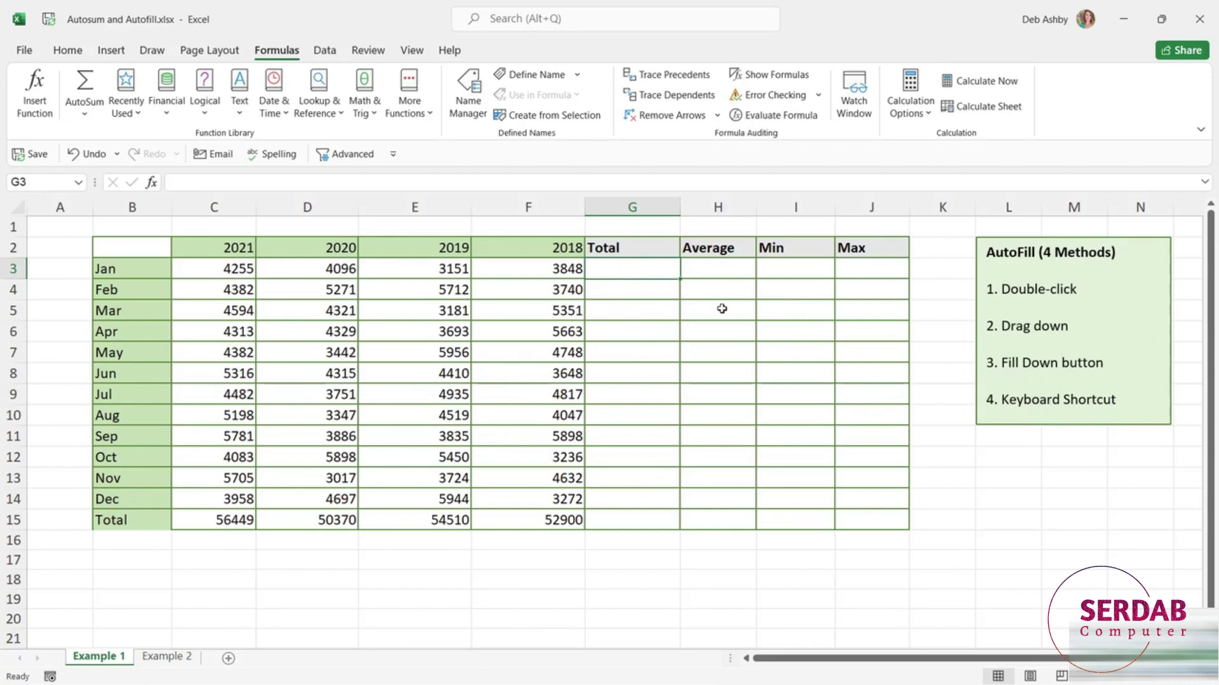
pyautogui.write('=SUM')
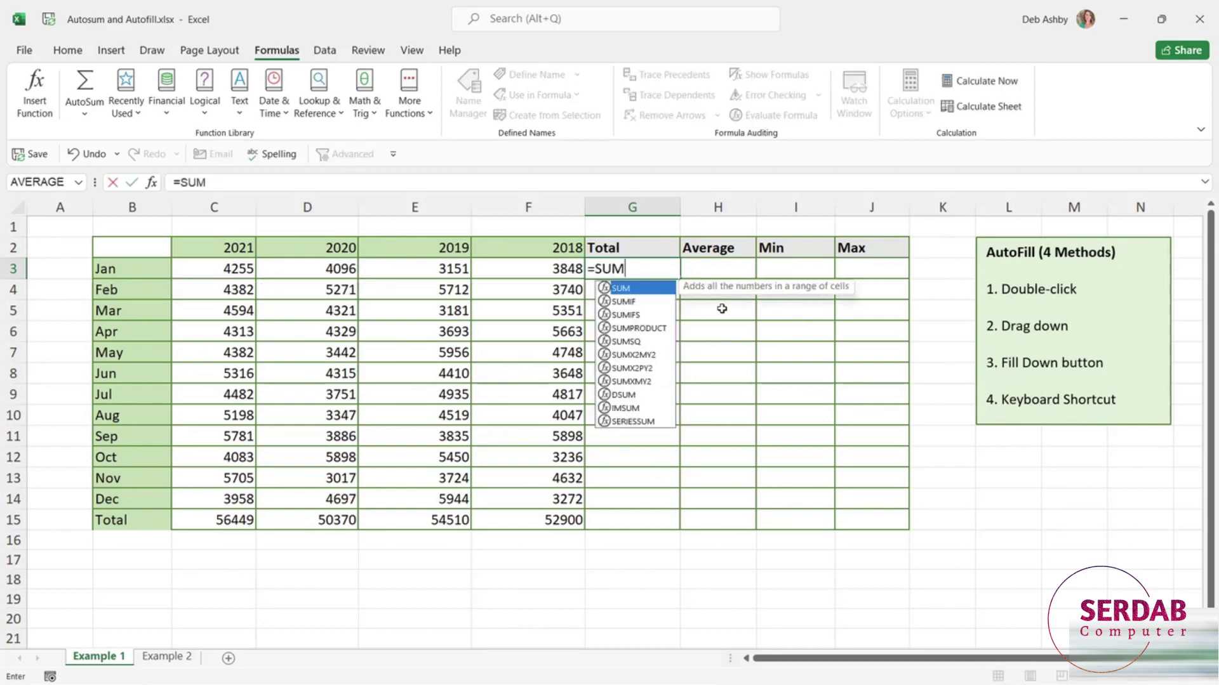
pyautogui.write('(')
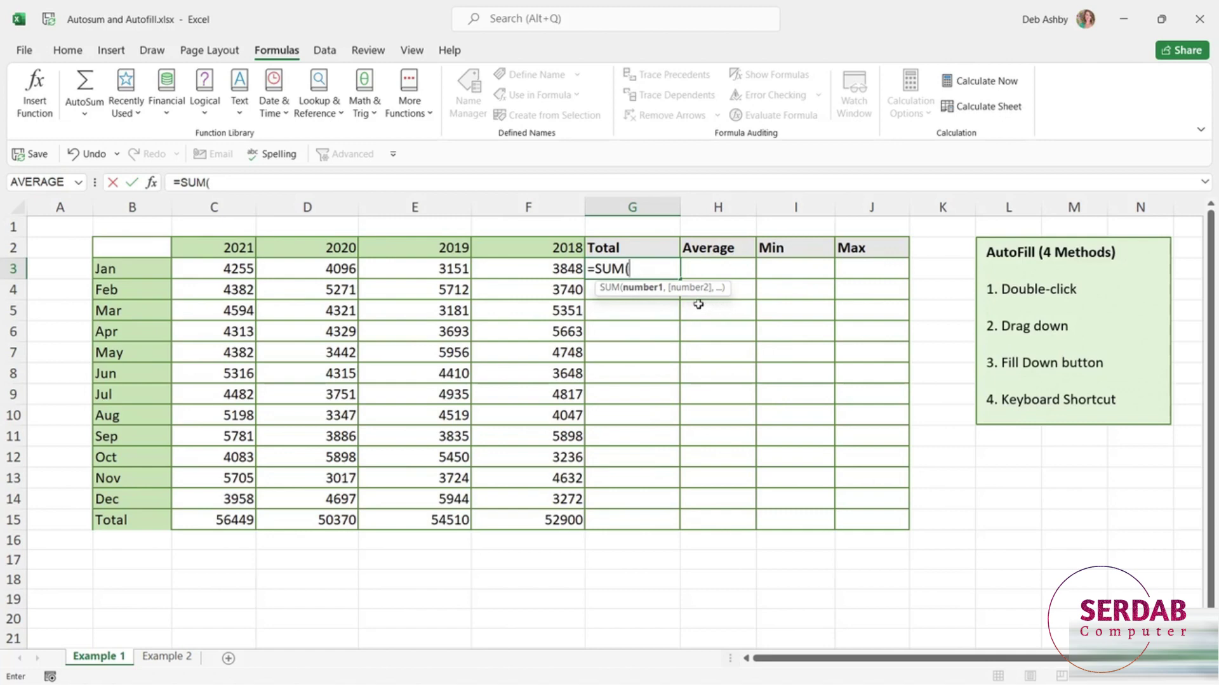
pyautogui.click(212, 271)
pyautogui.moveTo(213, 271); pyautogui.dragTo(551, 274)
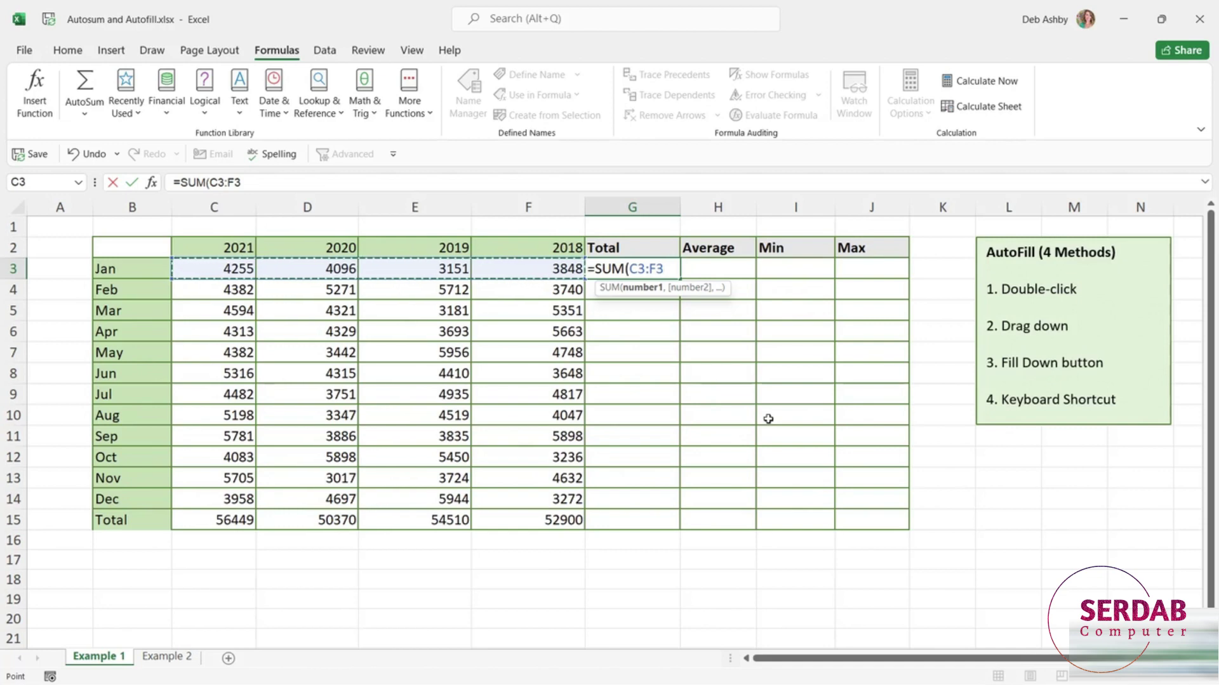
pyautogui.write(')')
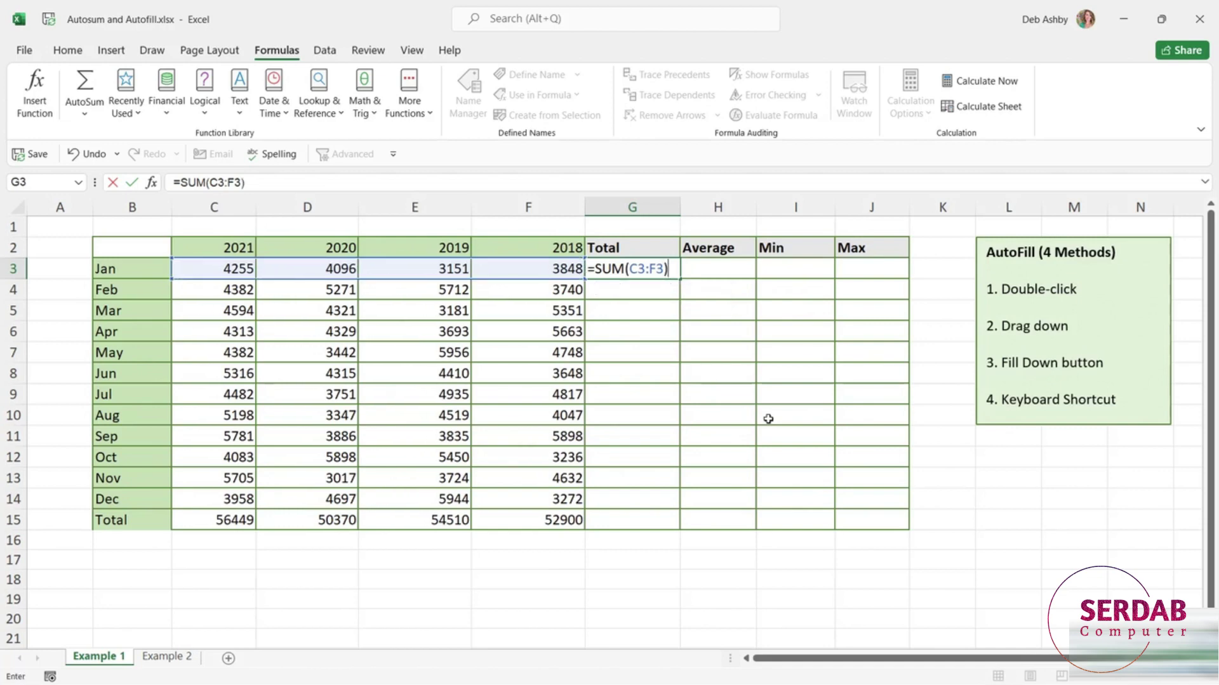
pyautogui.hotkey('ctrl', 'Return')
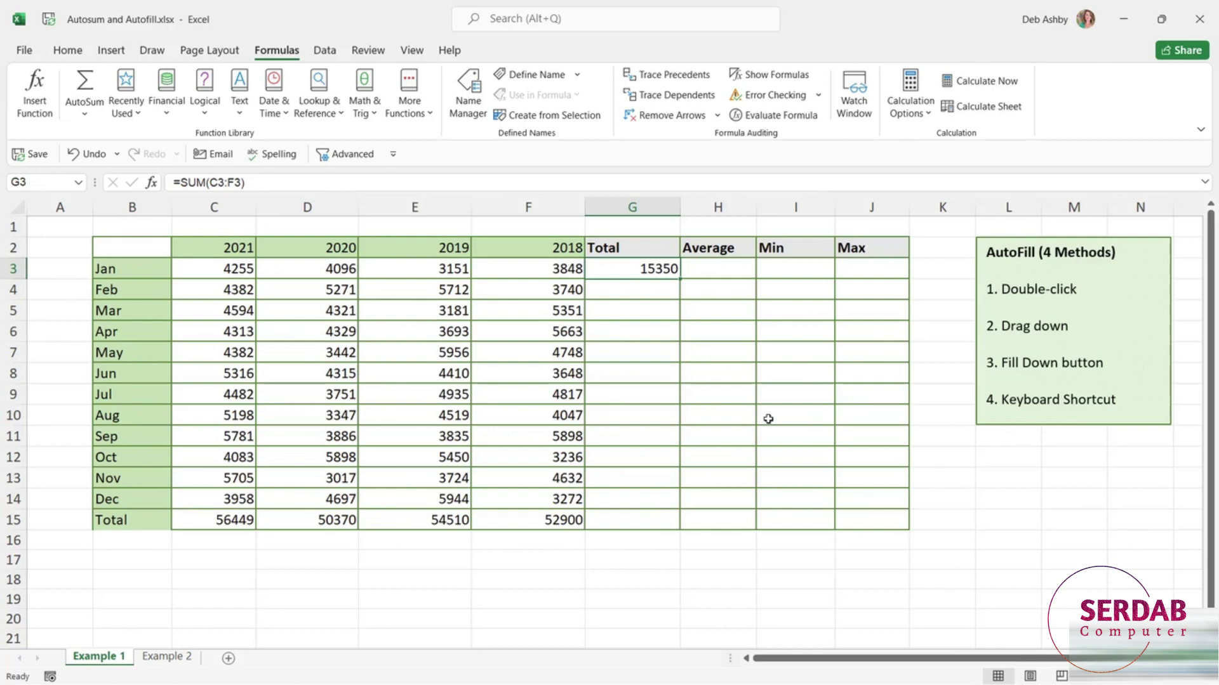
pyautogui.doubleClick(681, 279)
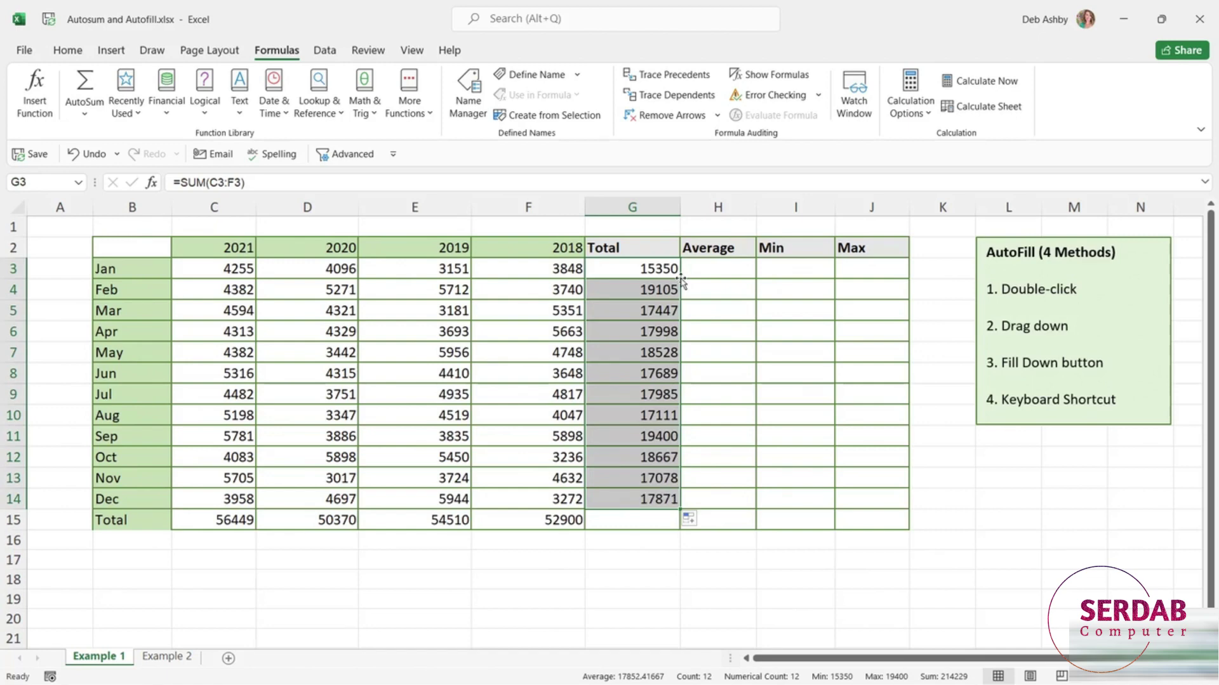
# Step: Enter an AVERAGE formula over C3:F3 in H3 and autofill it down to December in H14
pyautogui.click(703, 272)
pyautogui.write('=')
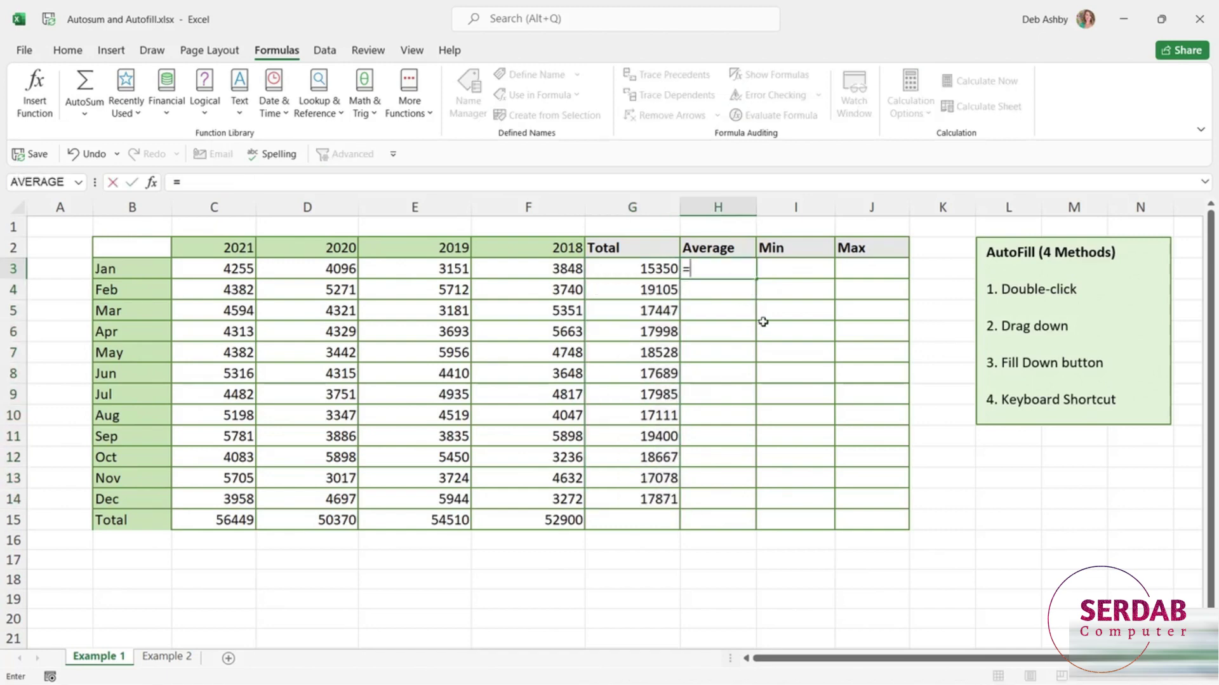
pyautogui.write('aver')
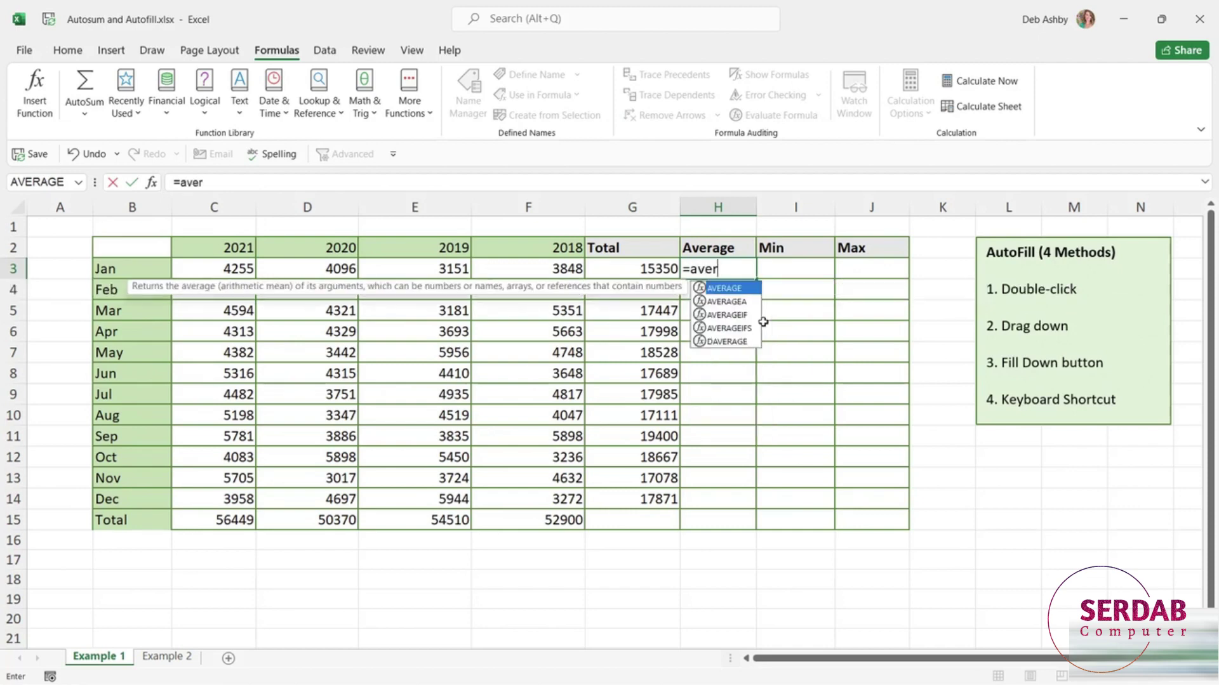
pyautogui.press('Tab')
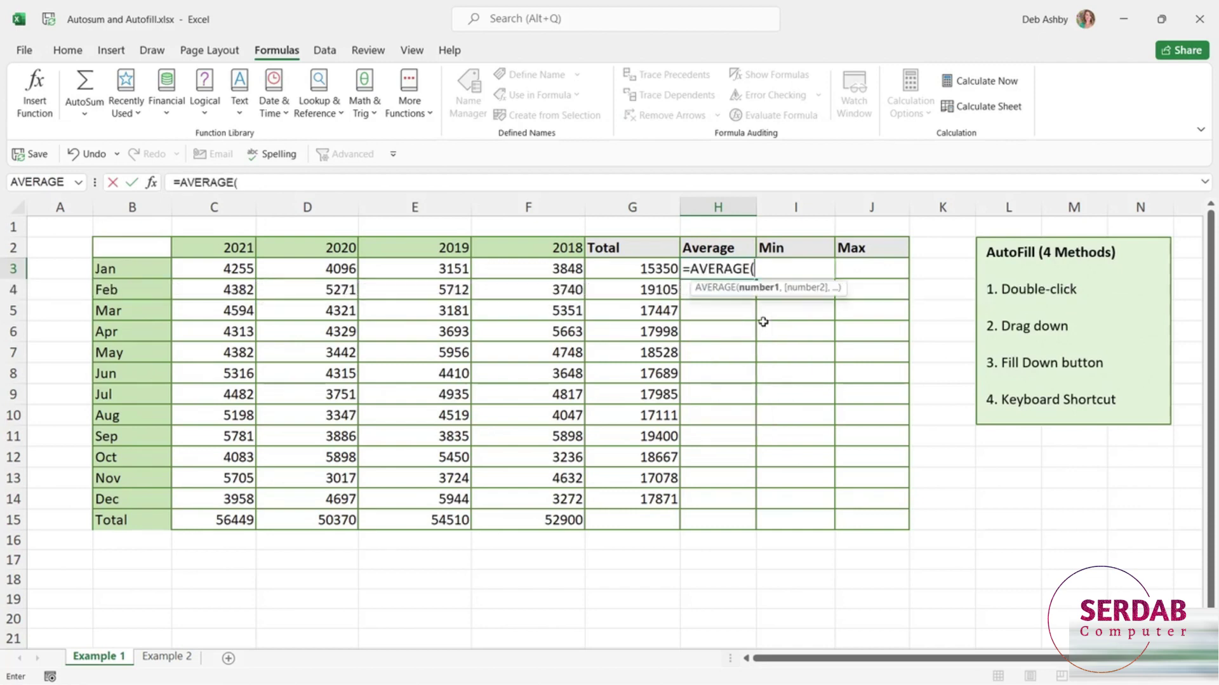
pyautogui.moveTo(214, 272); pyautogui.dragTo(569, 271)
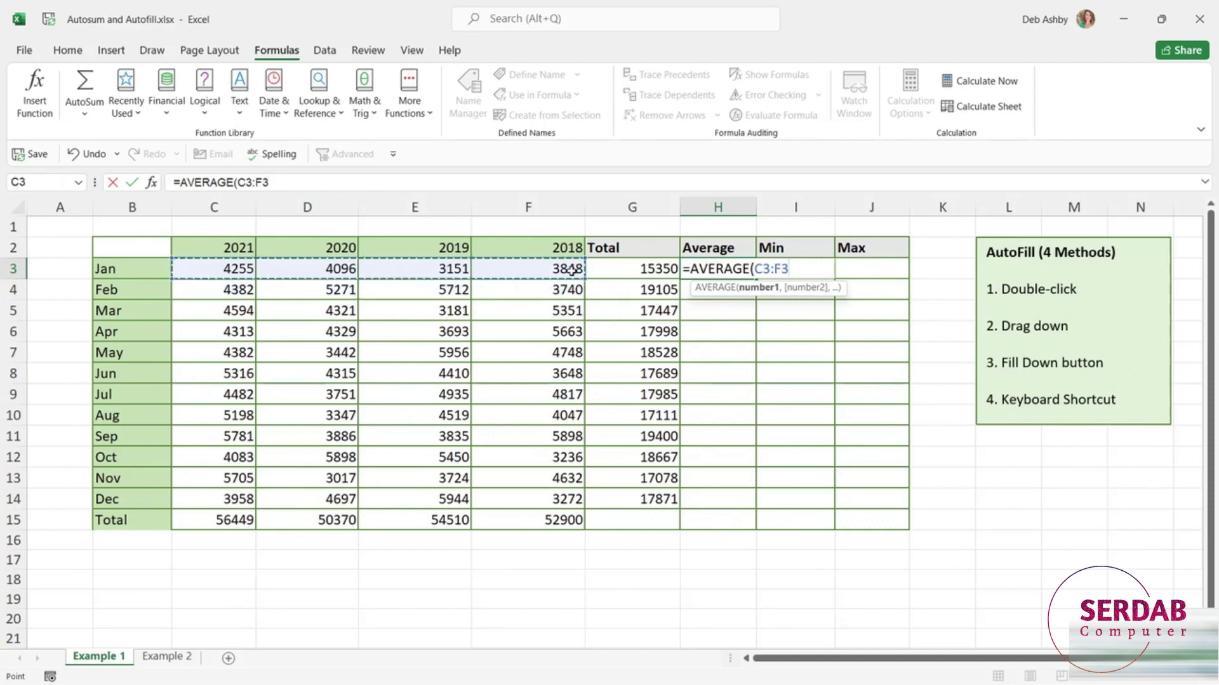
pyautogui.press('Return')
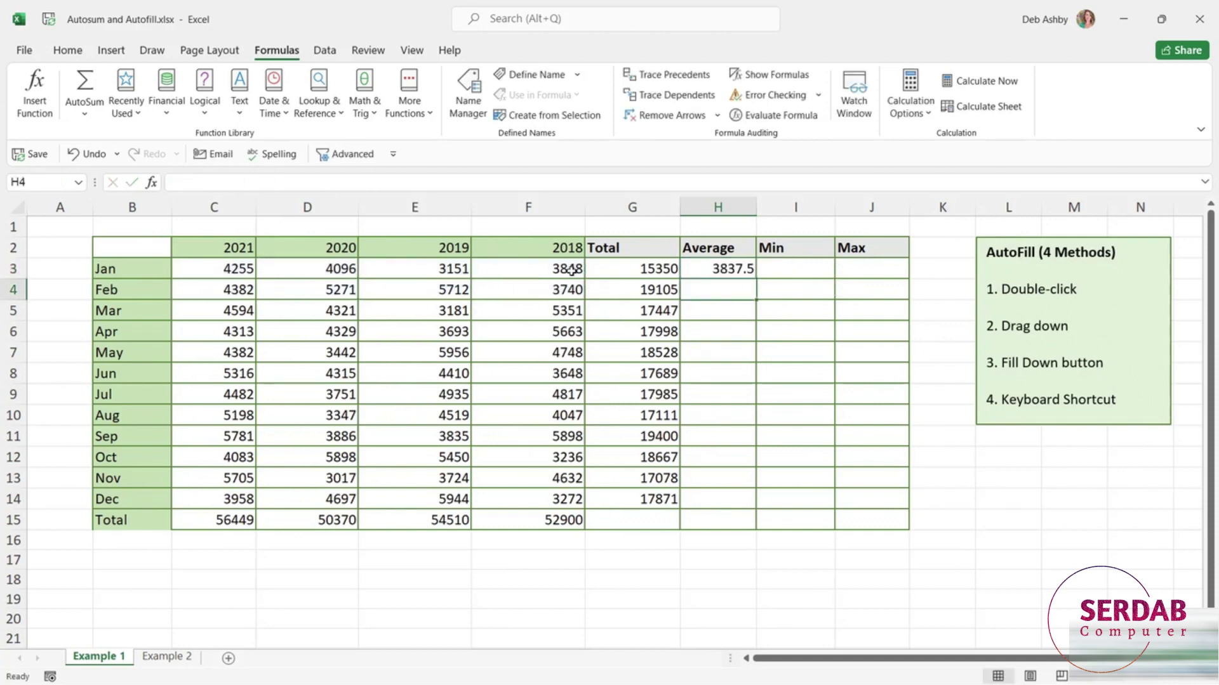
pyautogui.click(705, 270)
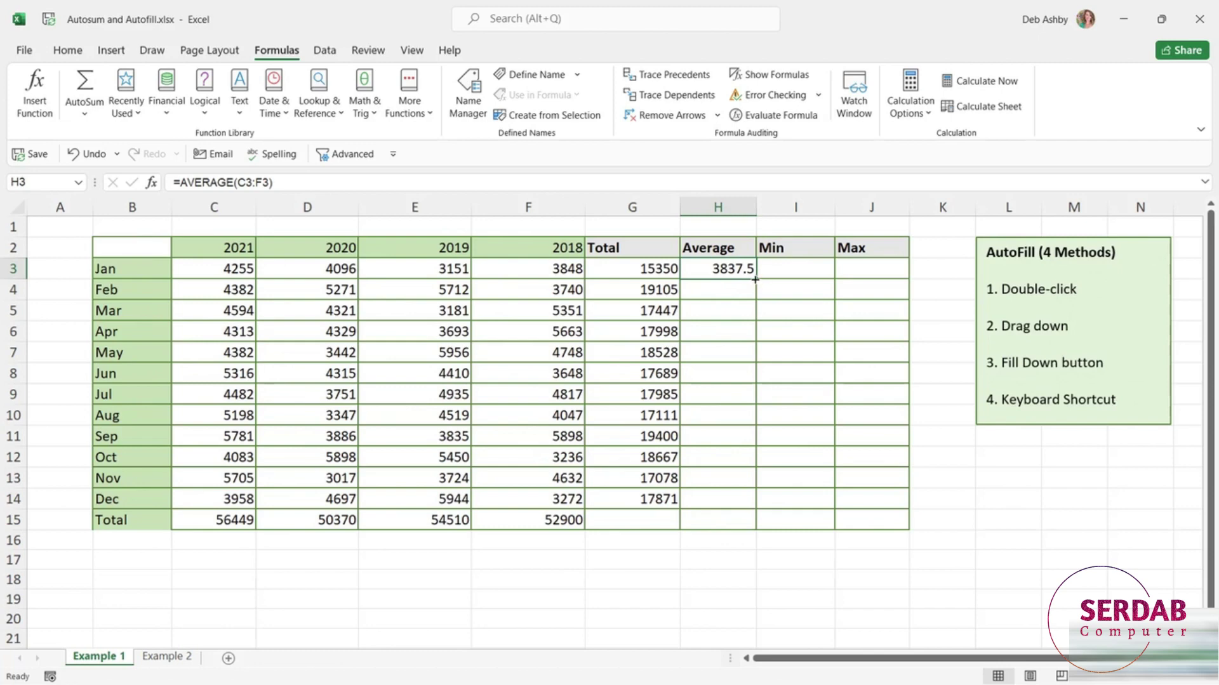
pyautogui.moveTo(755, 279); pyautogui.dragTo(749, 516)
# Step: Enter =MIN(C3:F3) as the January minimum in I3, keeping the cell selected
pyautogui.click(801, 271)
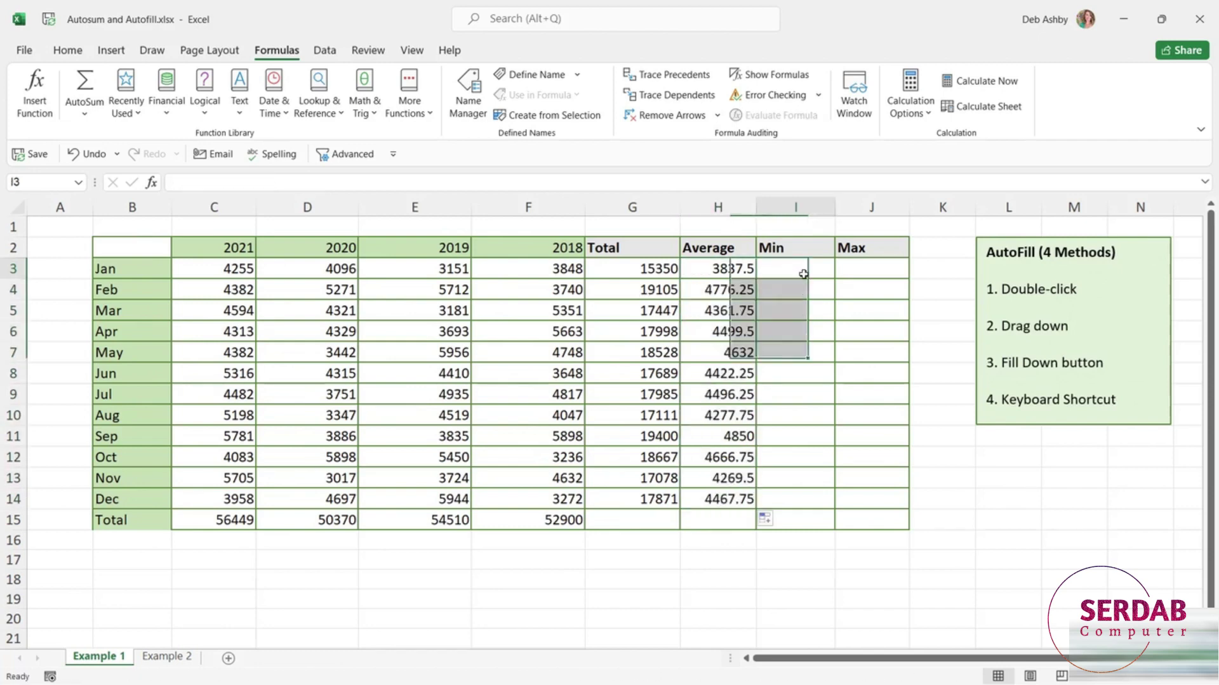
pyautogui.write('=MIN(')
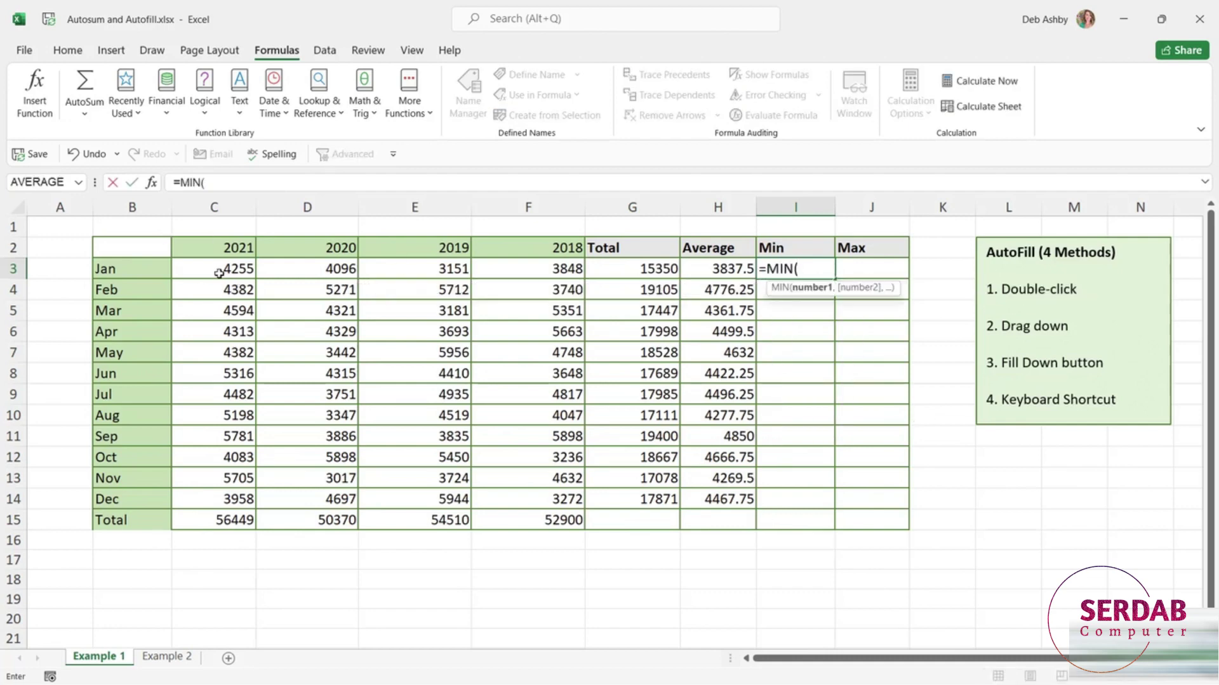
pyautogui.moveTo(219, 271); pyautogui.dragTo(574, 273)
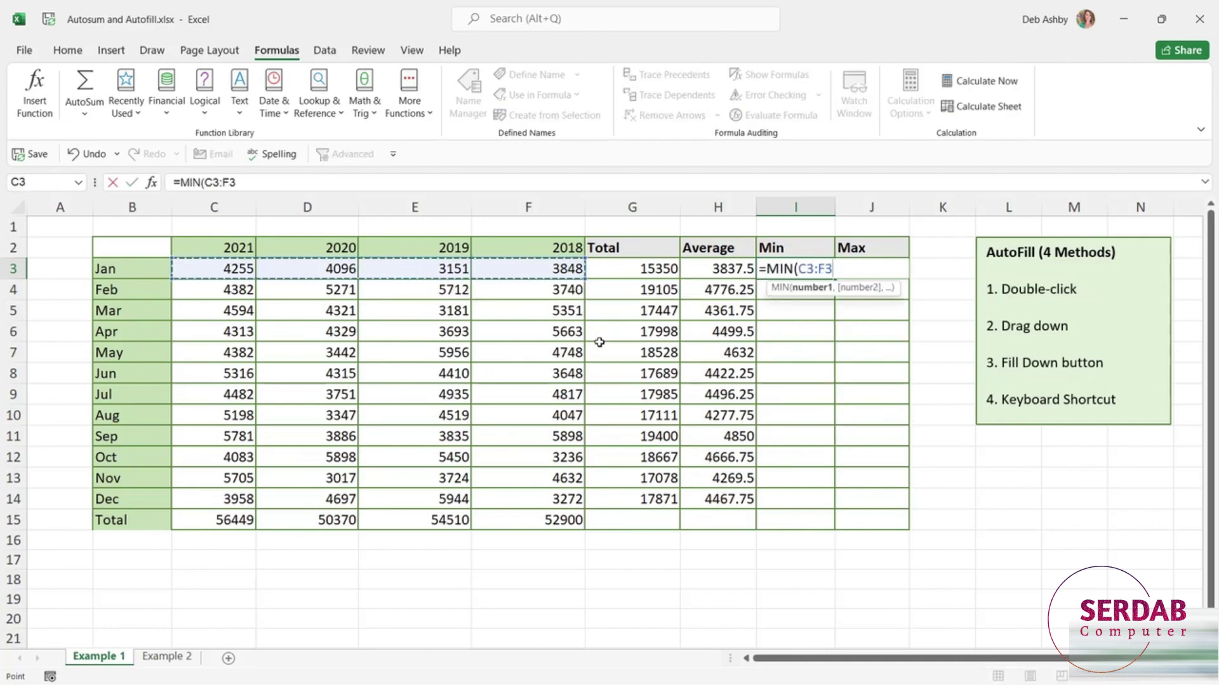
pyautogui.write(')')
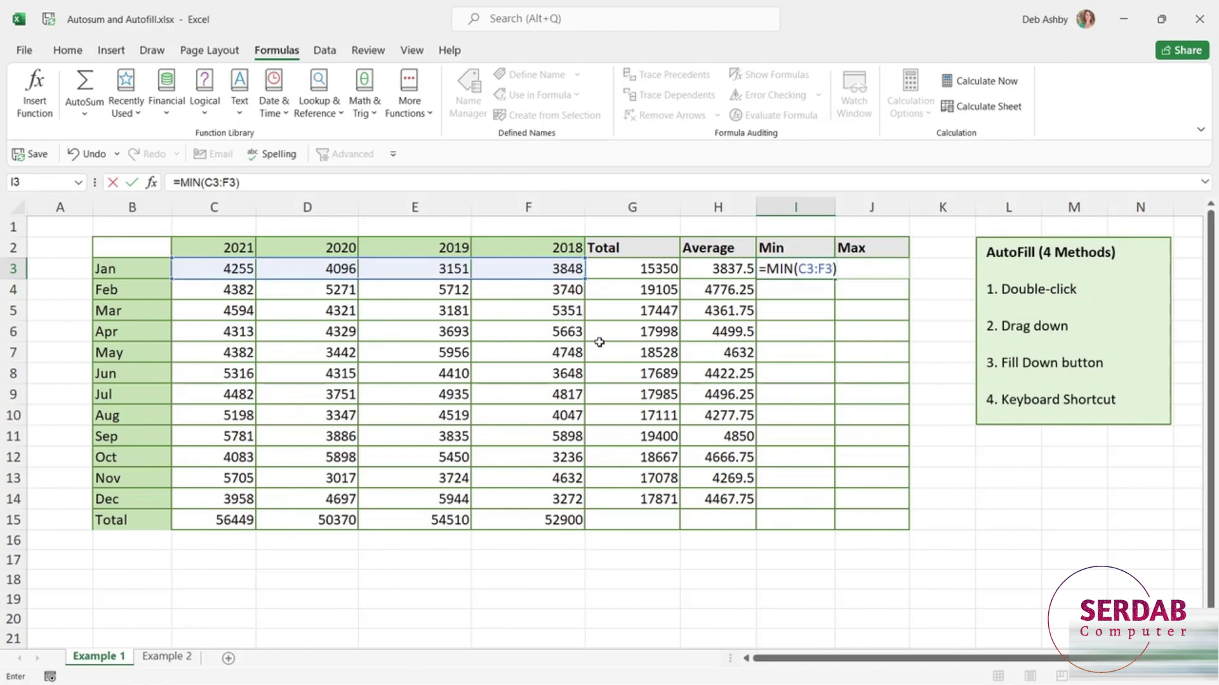
pyautogui.hotkey('ctrl', 'Return')
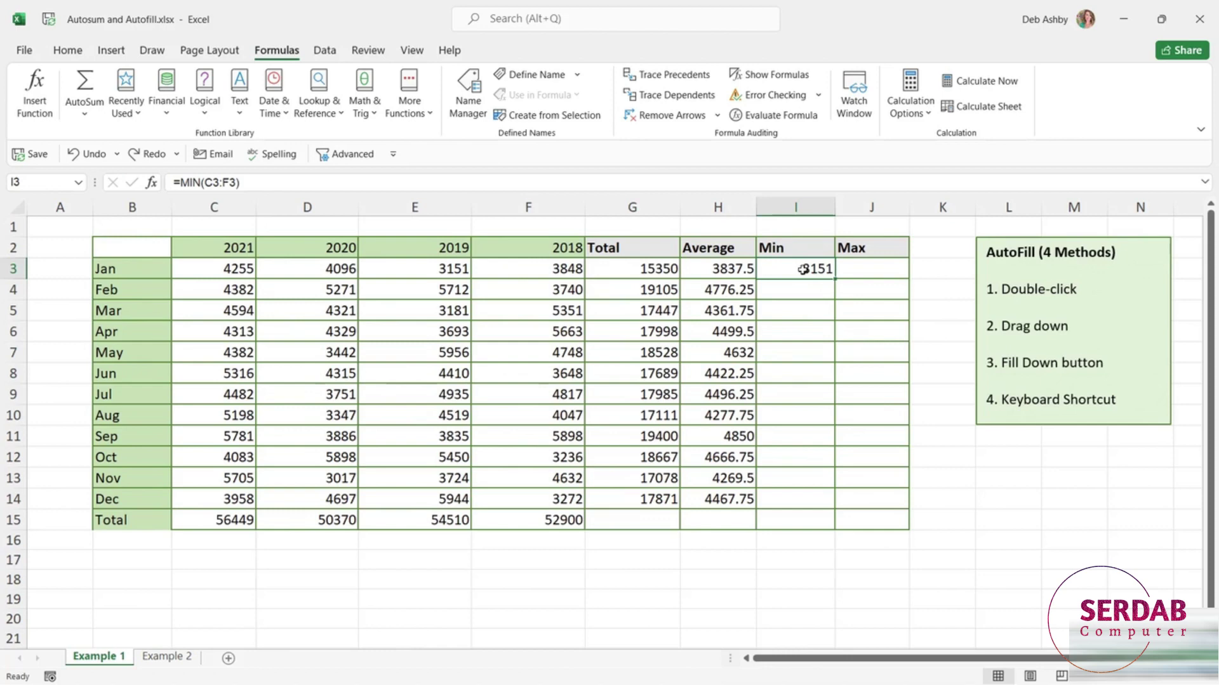
# Step: Copy the MIN formula from I3 through I14 using the Fill Down command
pyautogui.moveTo(803, 269); pyautogui.dragTo(809, 498)
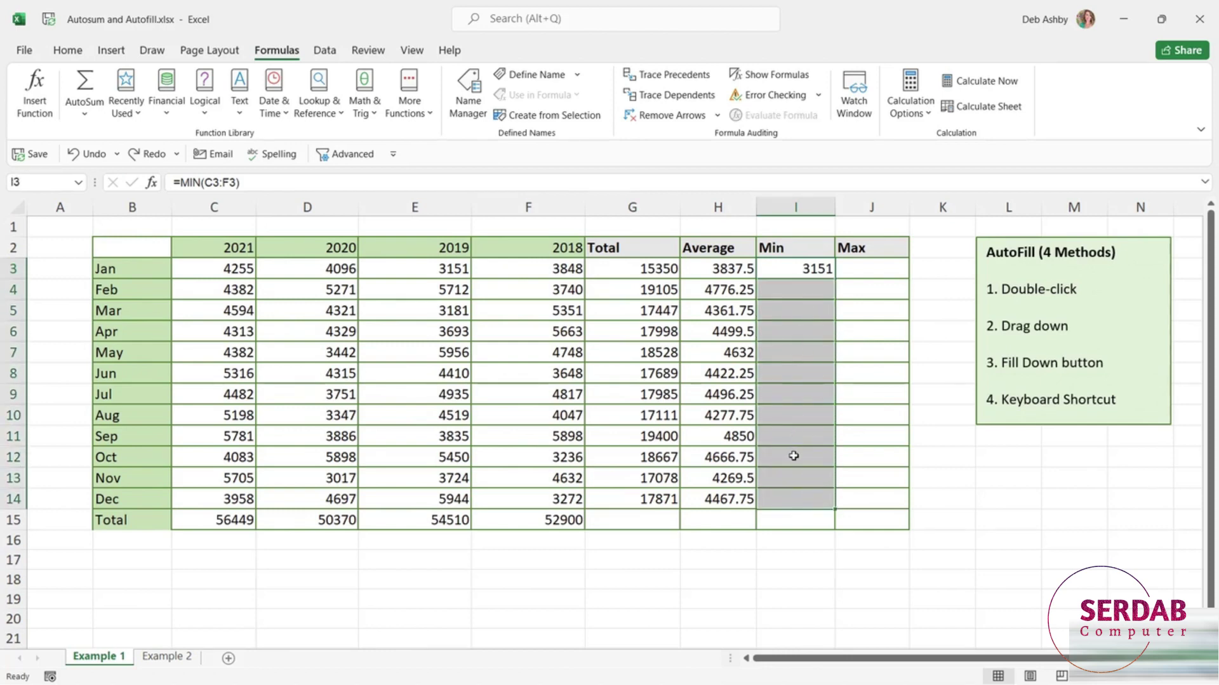
pyautogui.click(71, 56)
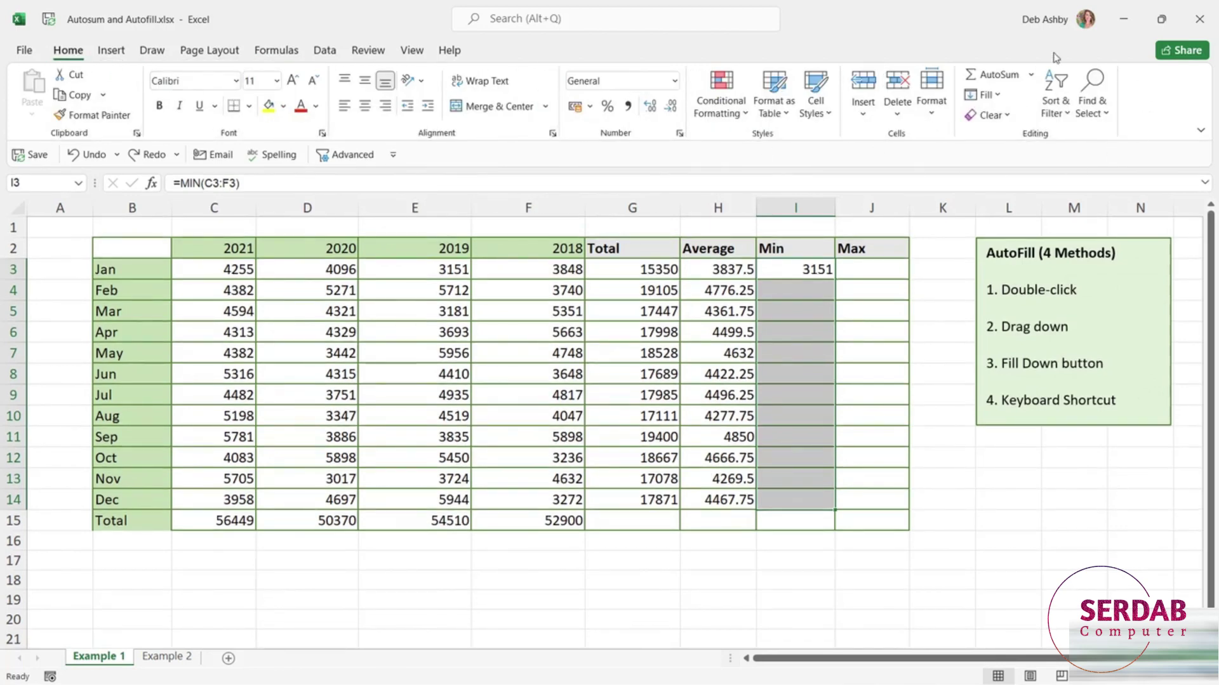
pyautogui.click(1001, 102)
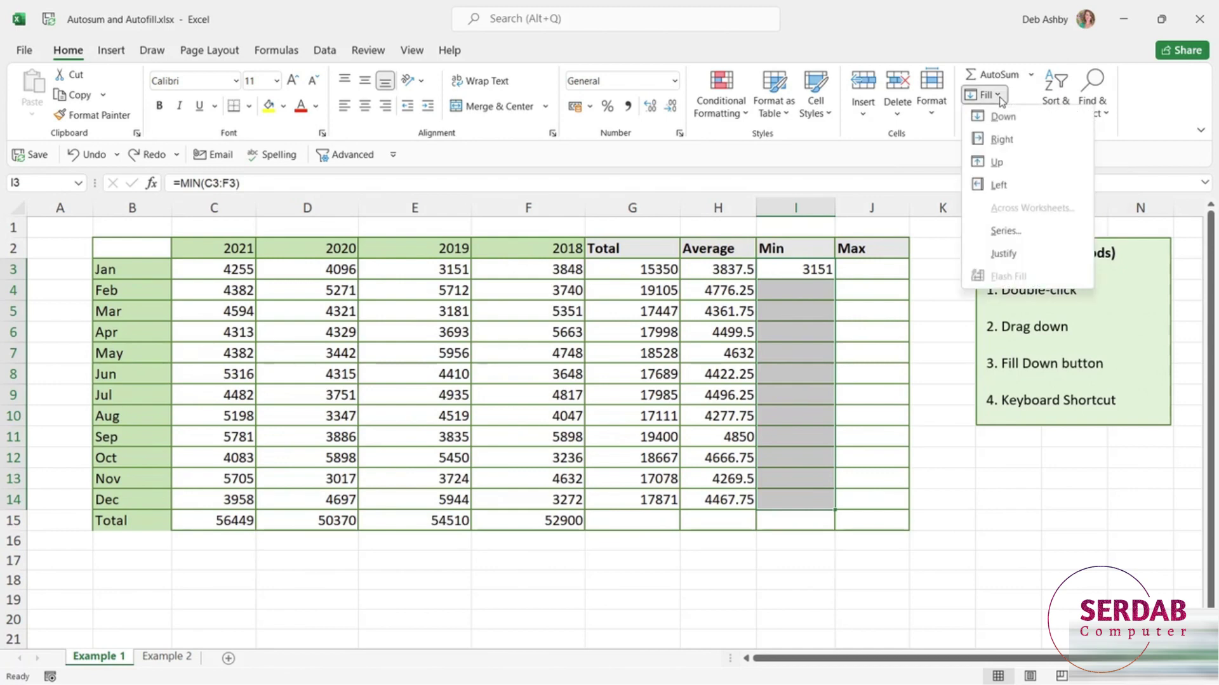
pyautogui.click(1077, 125)
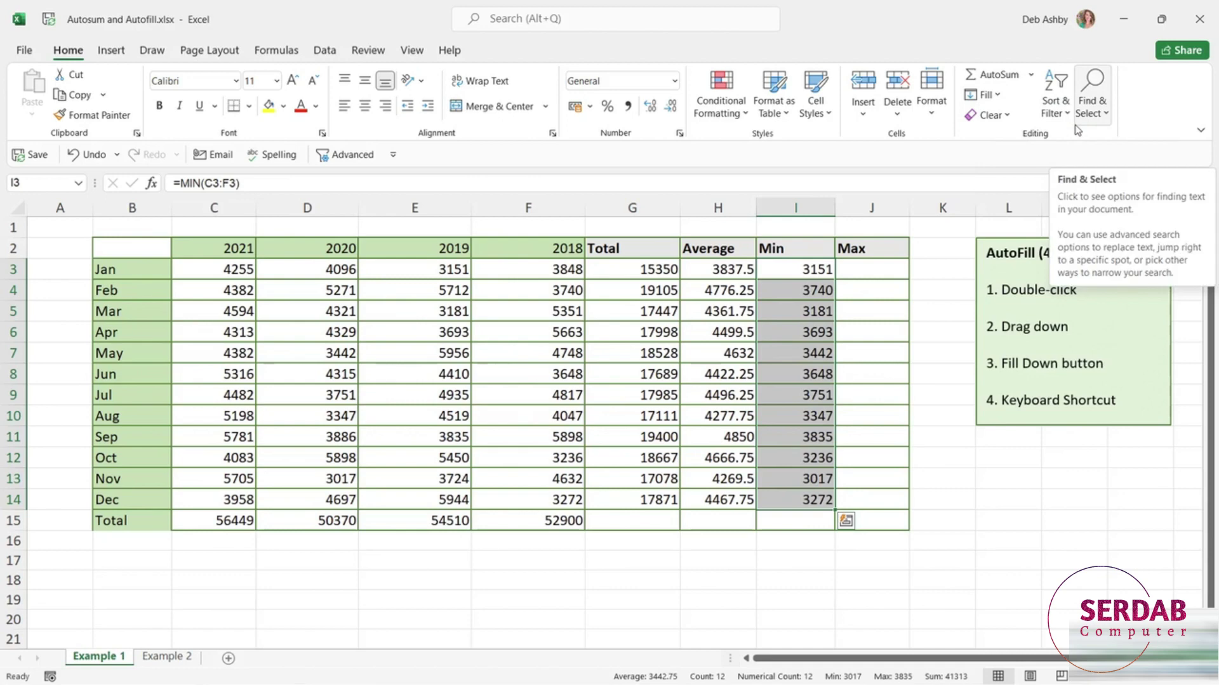
# Step: Enter =MAX(C3:F3) as the January maximum in J3, keeping the cell selected
pyautogui.click(864, 269)
pyautogui.write('=')
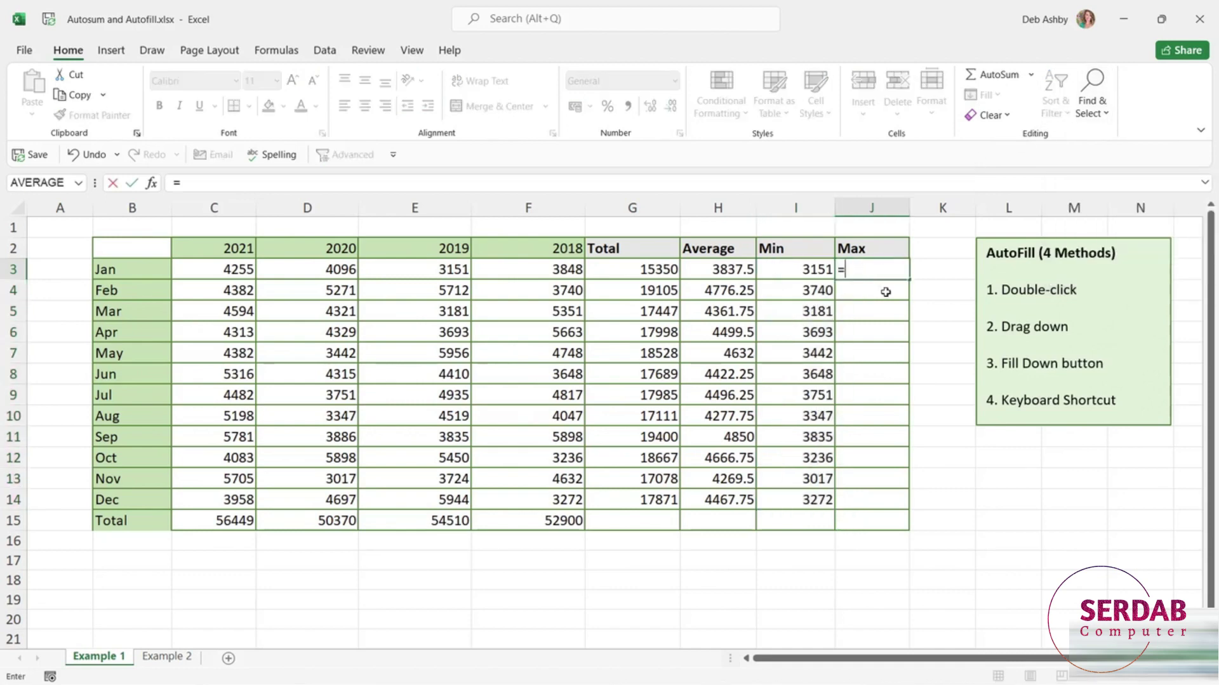
pyautogui.write('max')
pyautogui.press('Tab')
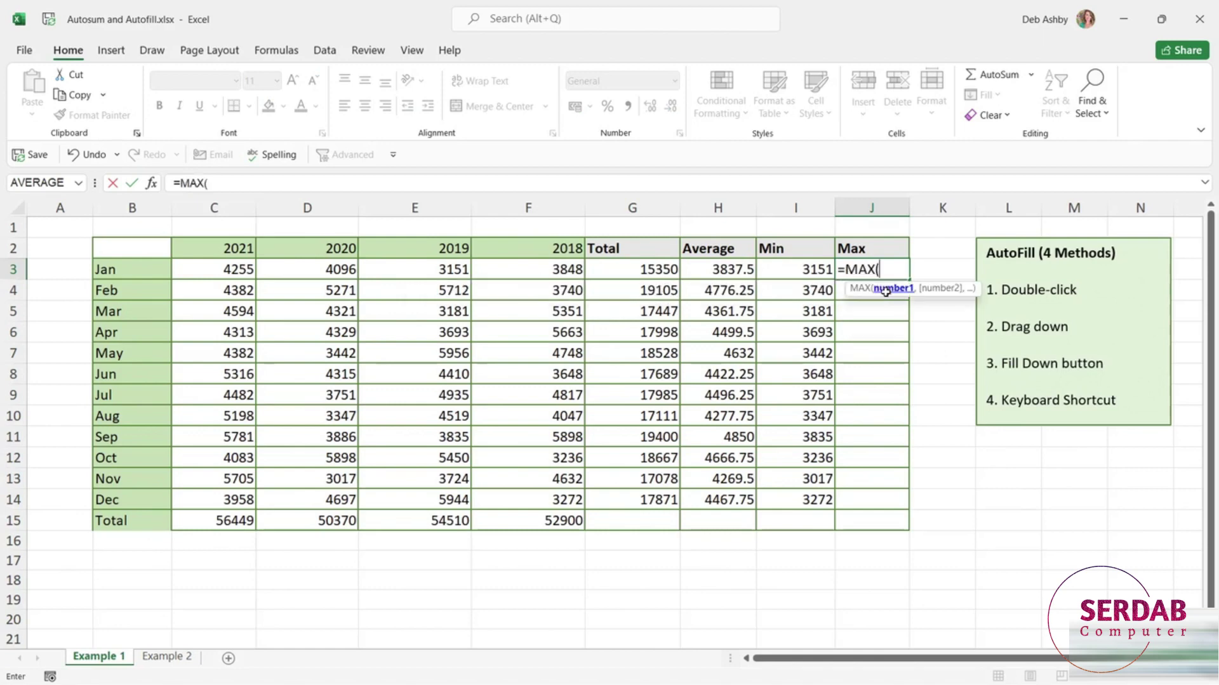
pyautogui.moveTo(212, 267); pyautogui.dragTo(561, 270)
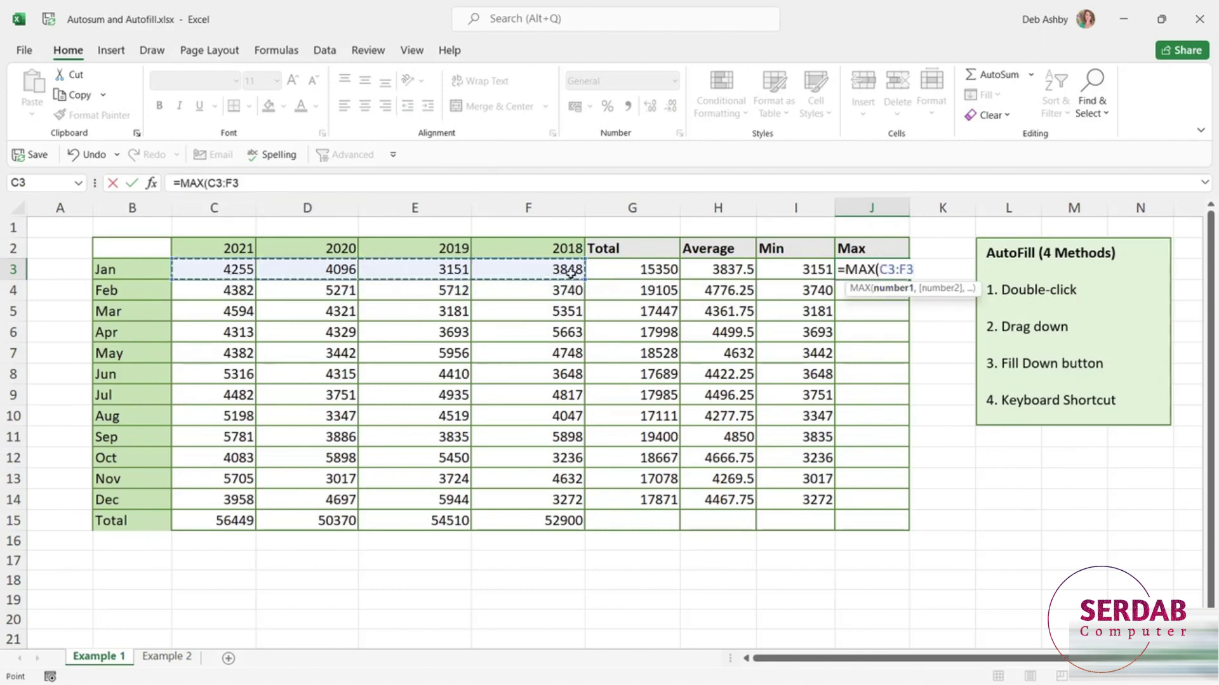
pyautogui.write(')')
pyautogui.hotkey('ctrl', 'Return')
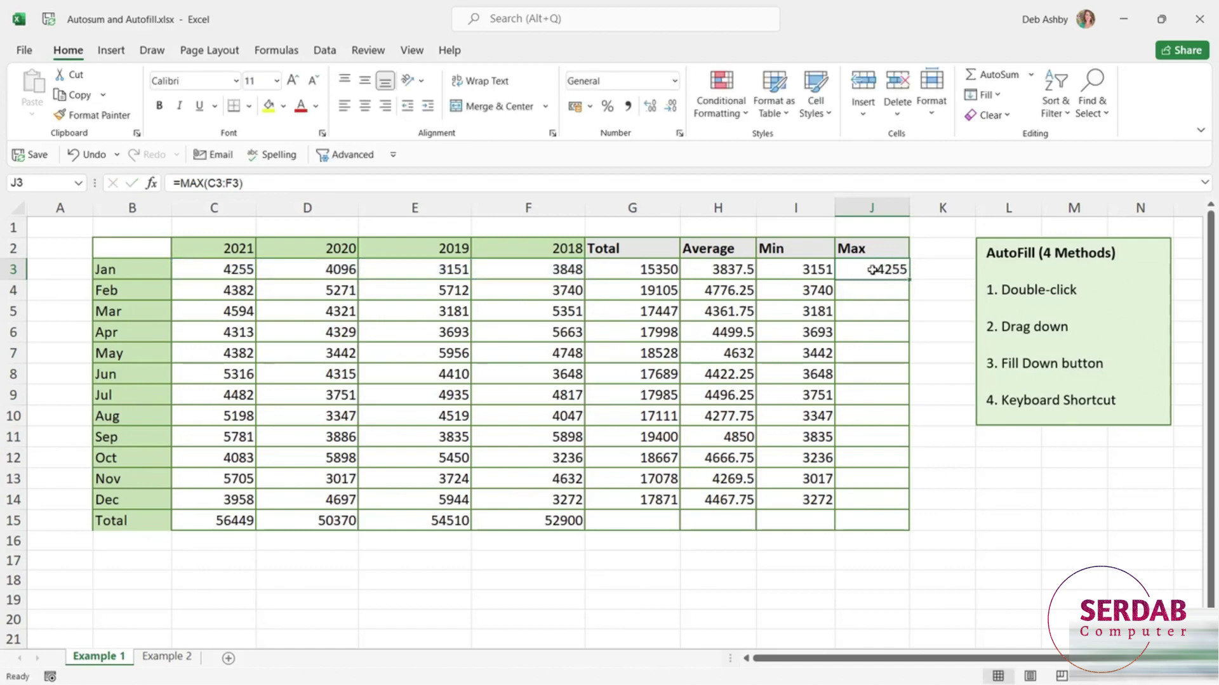
# Step: Fill the MAX formula from J3 down through the December row in J14
pyautogui.moveTo(860, 269); pyautogui.dragTo(864, 500)
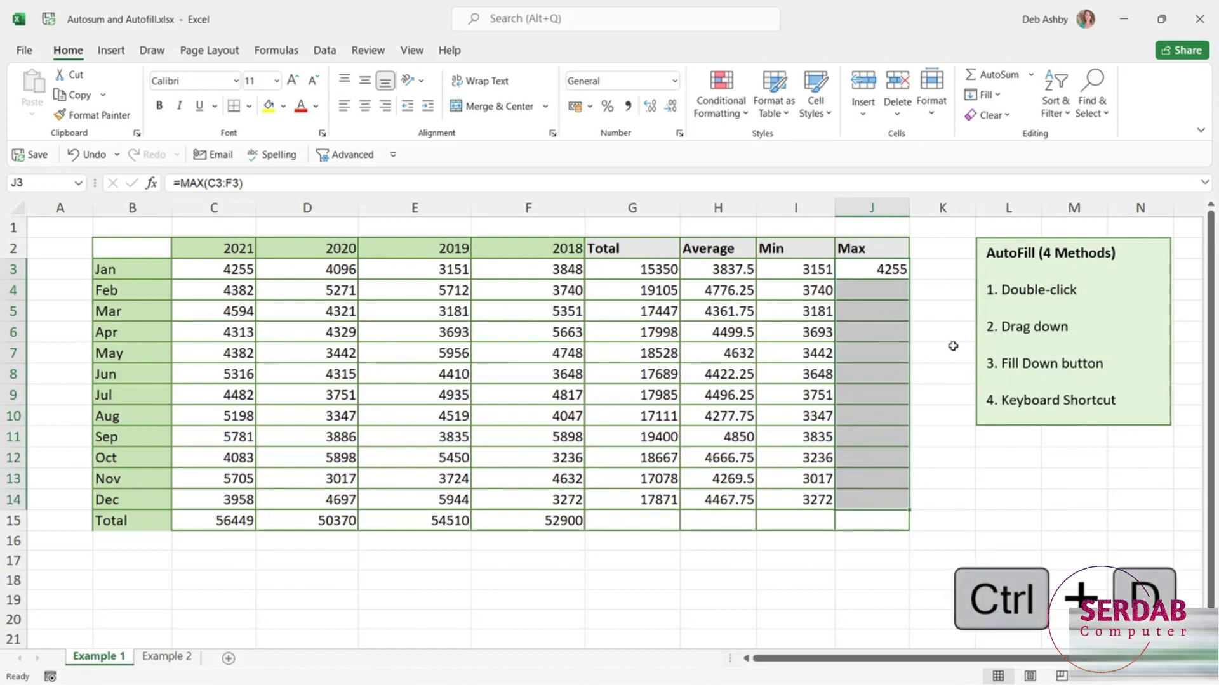
pyautogui.hotkey('ctrl', 'd')
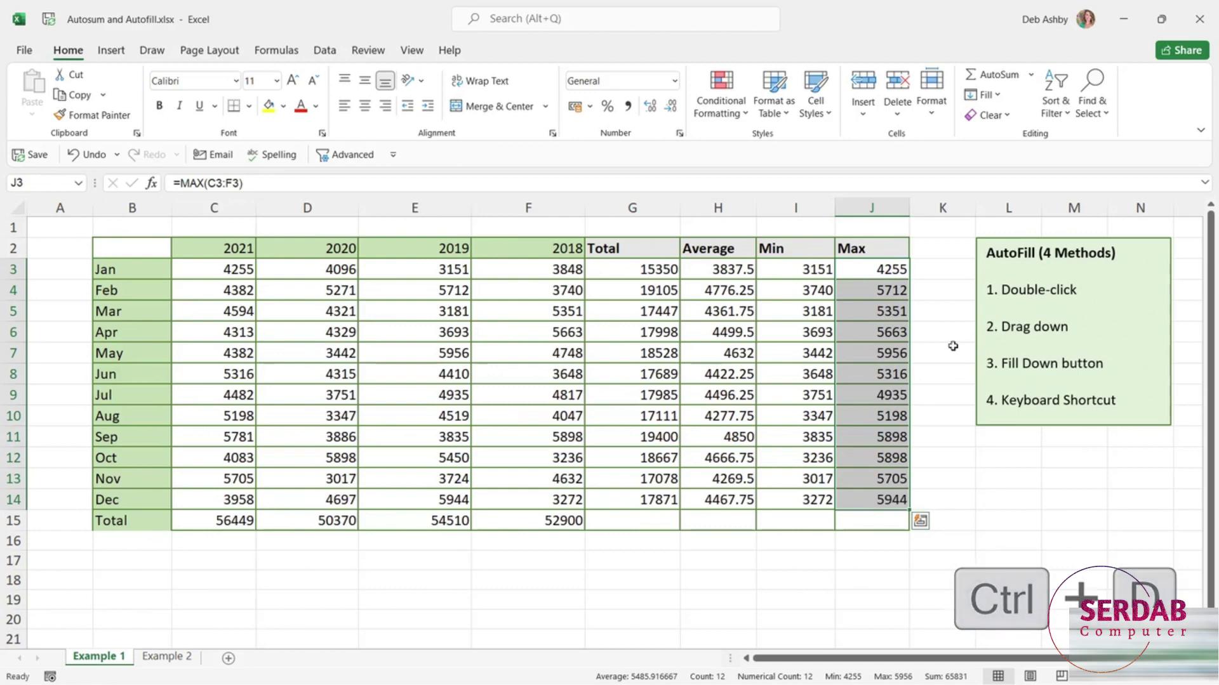
pyautogui.click(1009, 458)
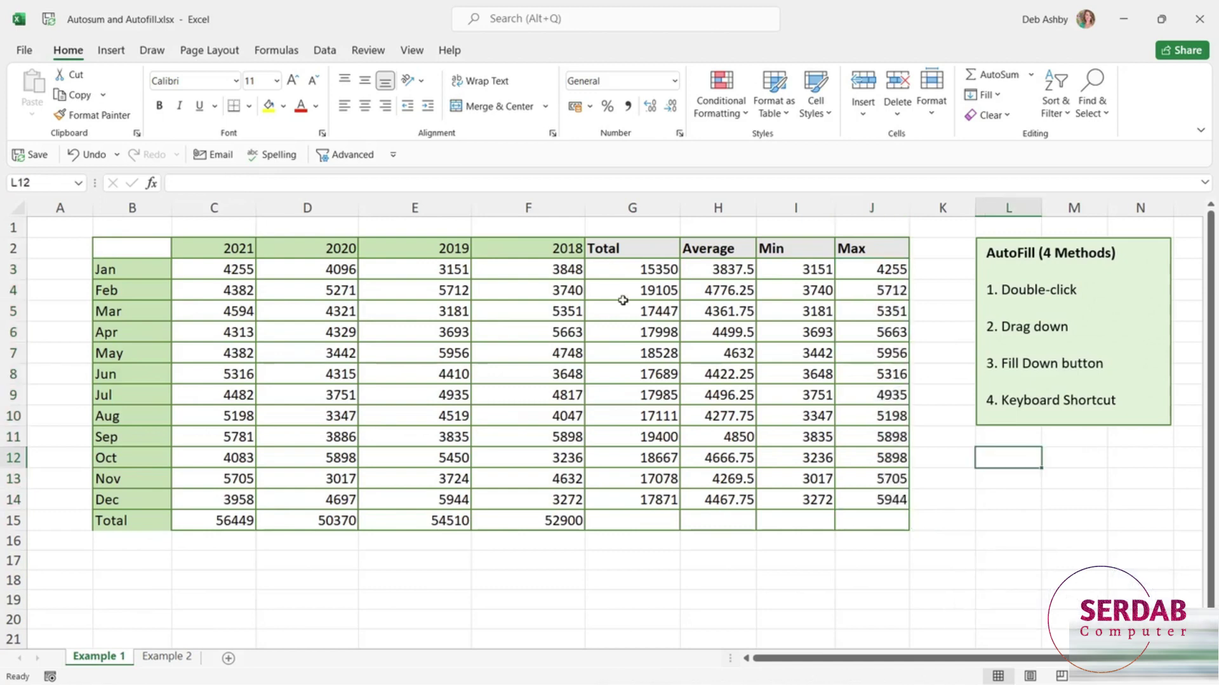
# Step: Autofill the Total row's SUM formula from F15 across to J15
pyautogui.click(553, 519)
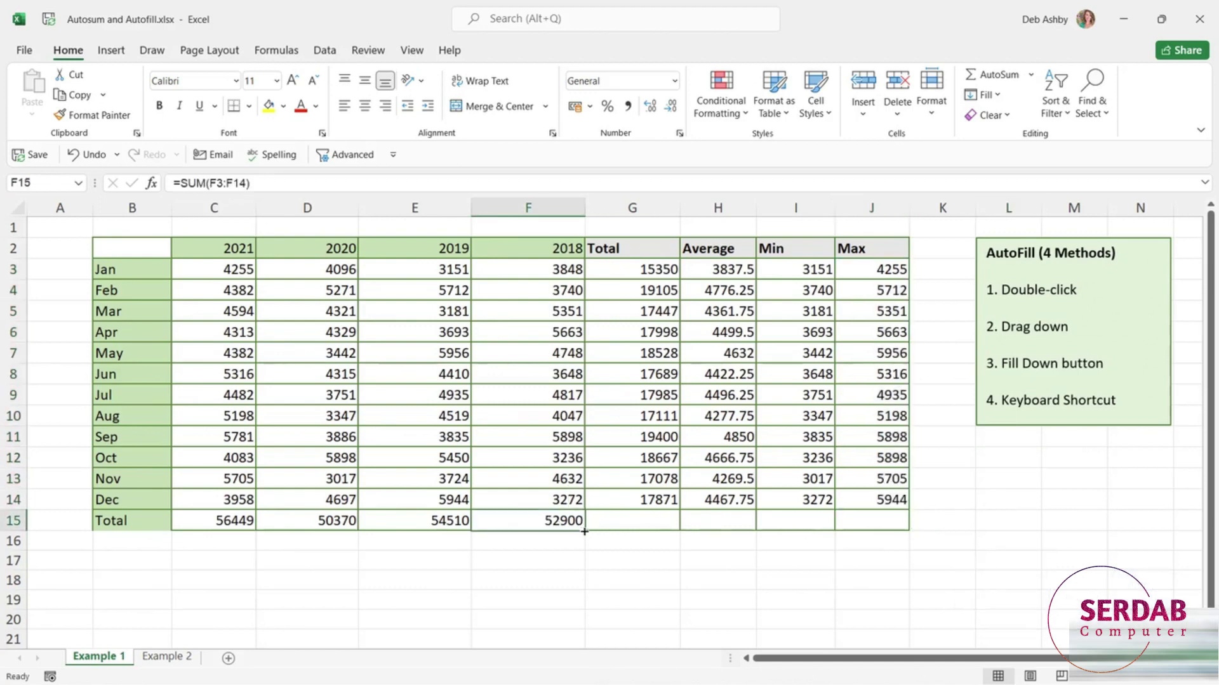
pyautogui.moveTo(584, 531); pyautogui.dragTo(912, 534)
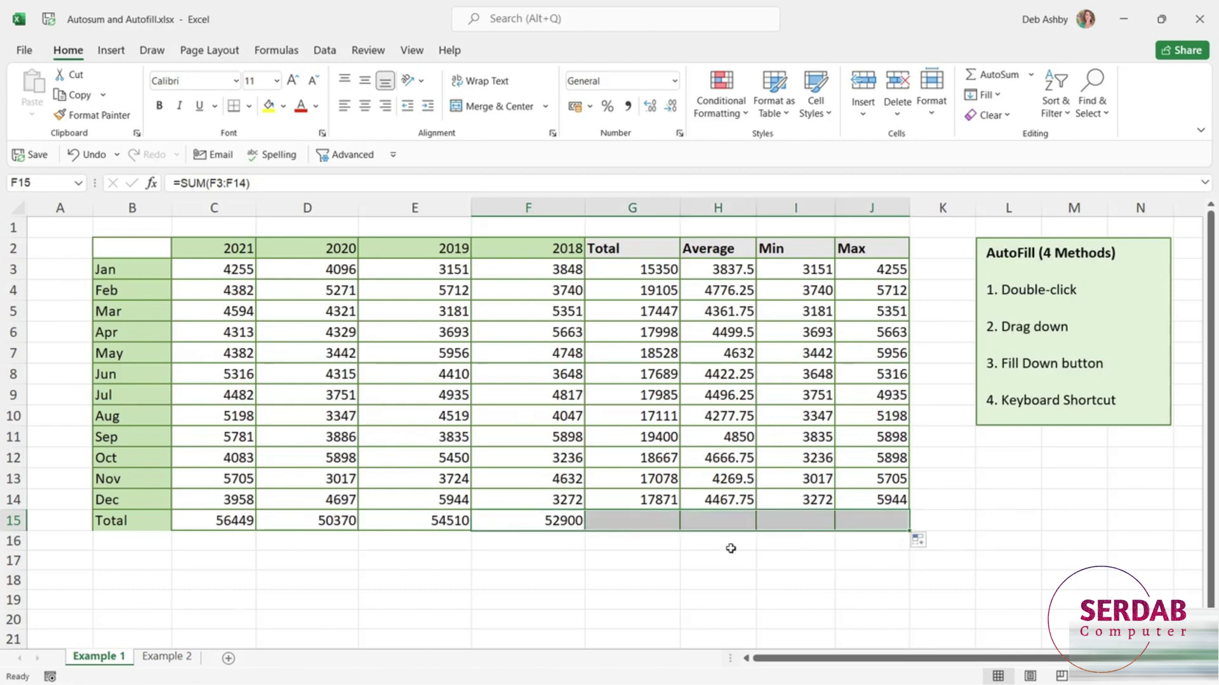
pyautogui.click(1029, 519)
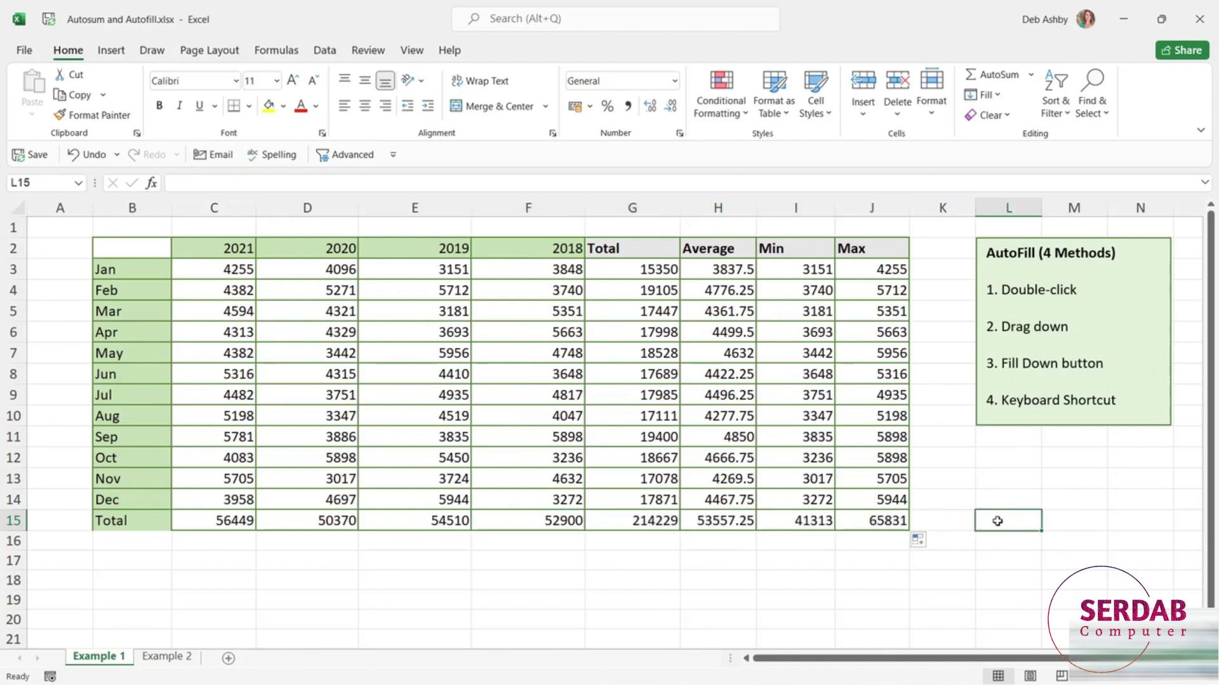
# Step: Switch to the Example 2 worksheet
pyautogui.click(166, 657)
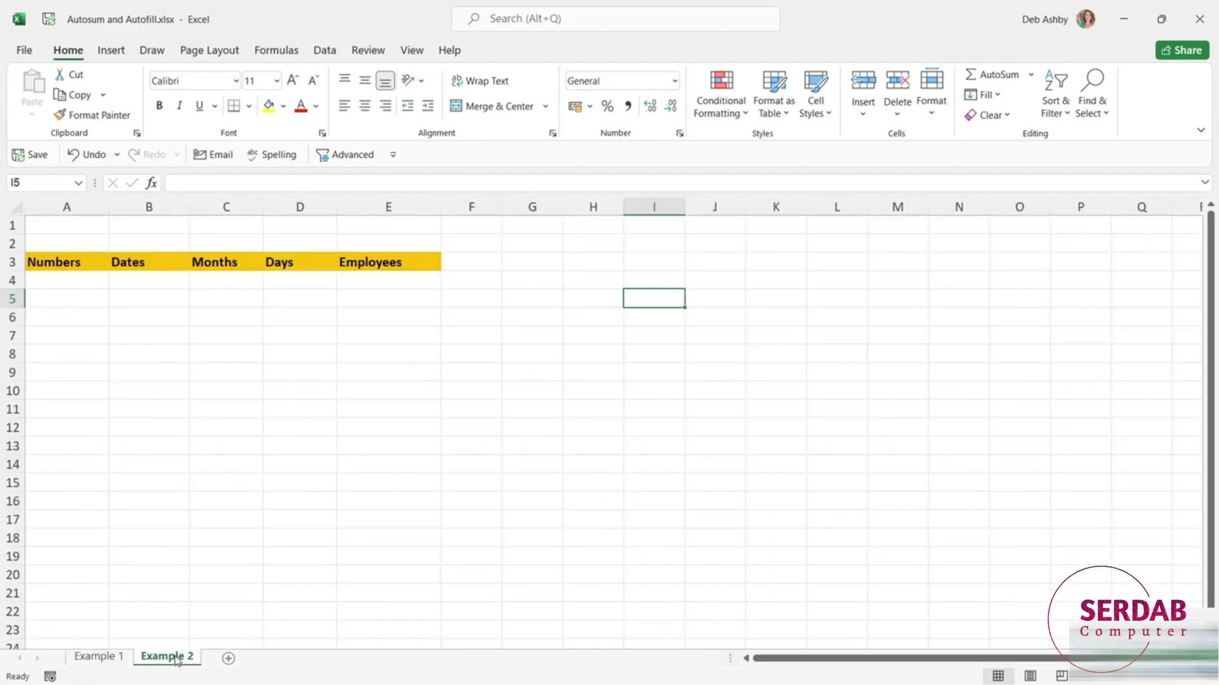
pyautogui.click(570, 332)
pyautogui.click(666, 287)
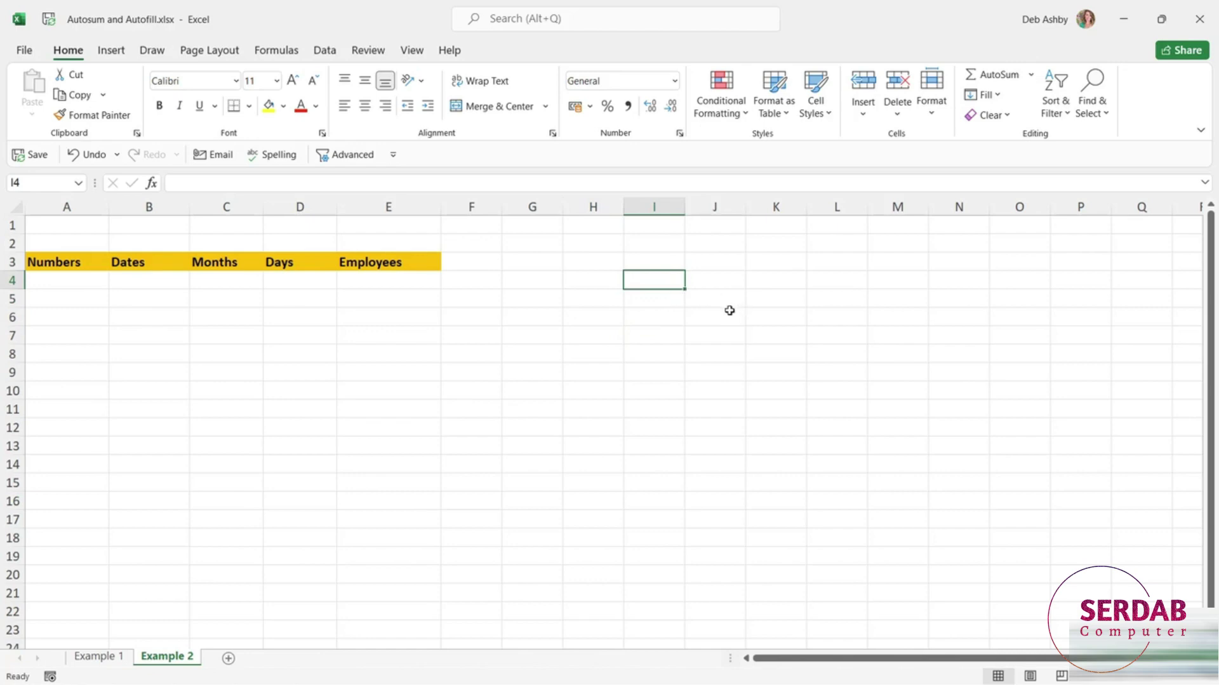
pyautogui.click(725, 285)
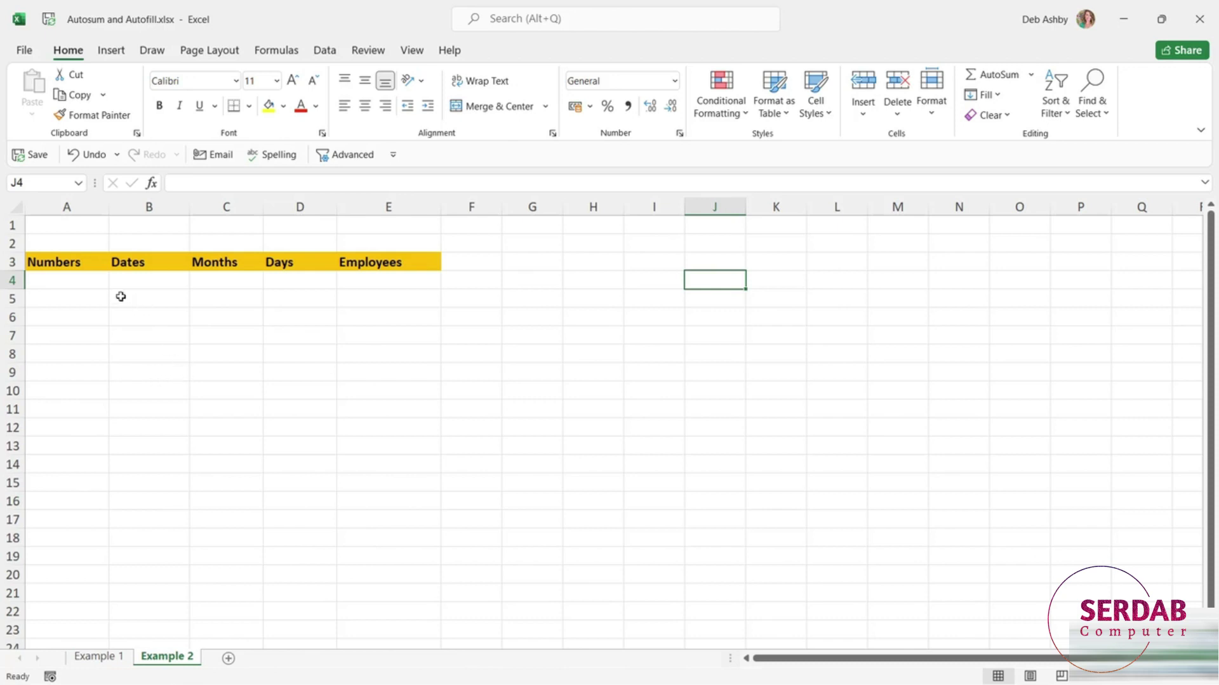
# Step: Enter 1, 2 and 3 manually in A4:A6 under Numbers and select the three values
pyautogui.click(44, 280)
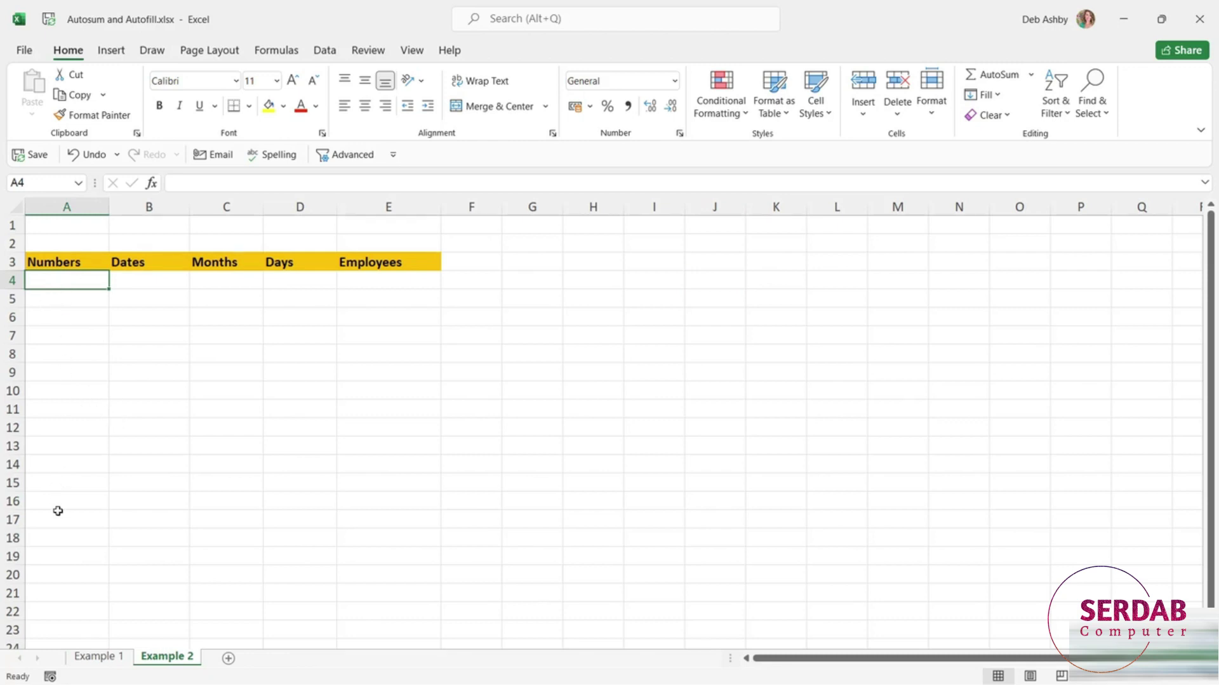
pyautogui.write('1')
pyautogui.press('Return')
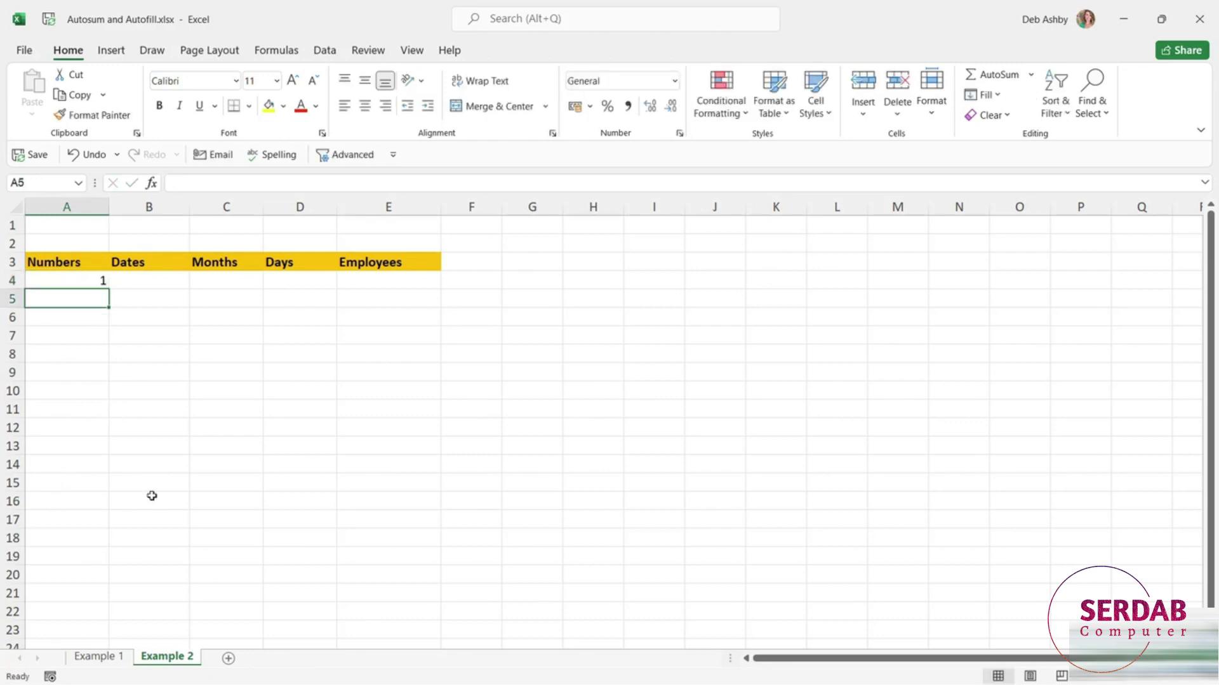
pyautogui.write('2')
pyautogui.press('Return')
pyautogui.write('3')
pyautogui.press('Return')
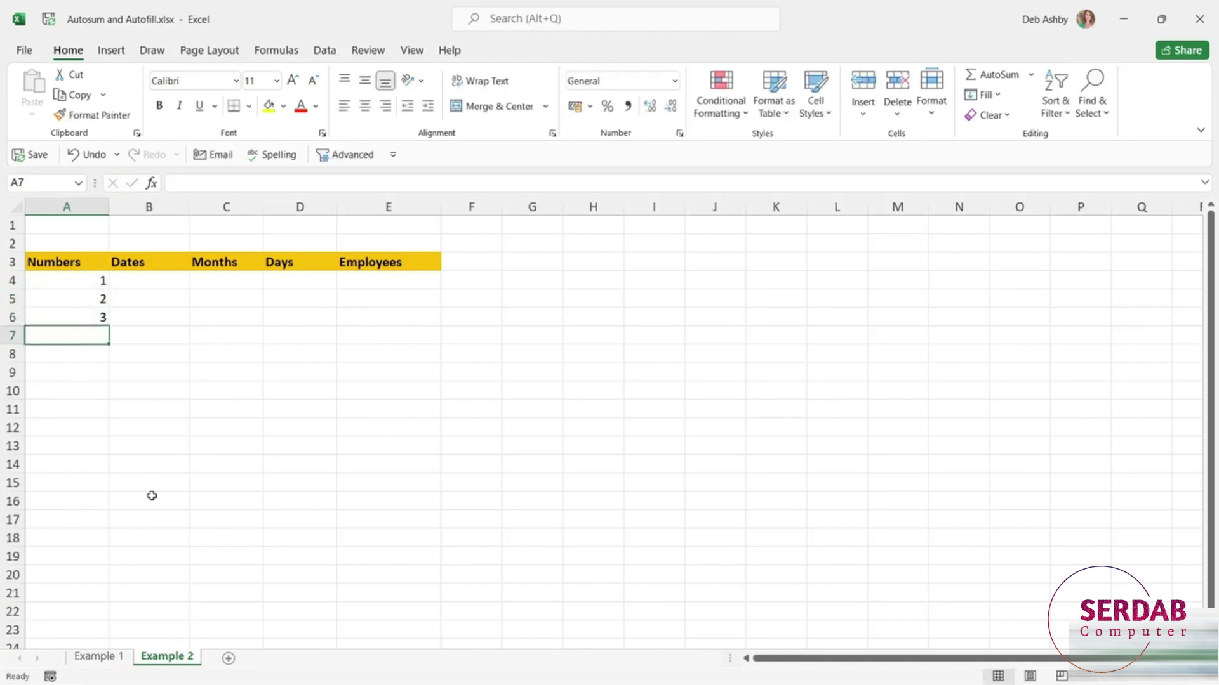
pyautogui.moveTo(79, 280); pyautogui.dragTo(82, 317)
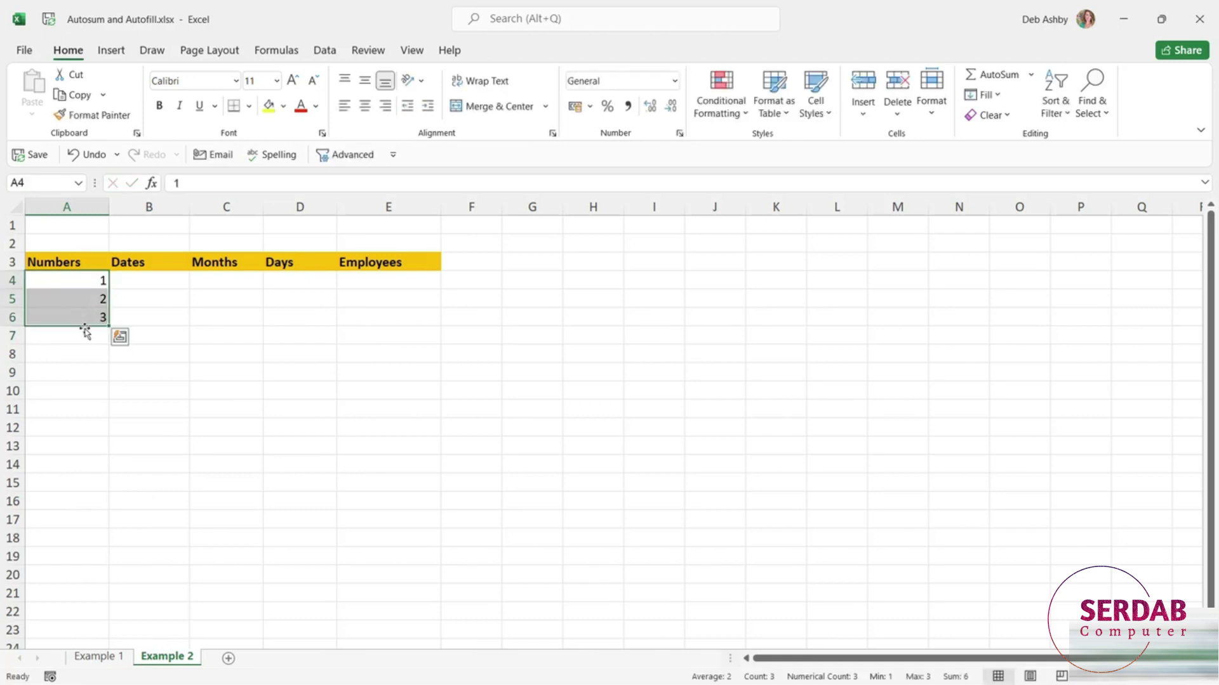
pyautogui.click(226, 318)
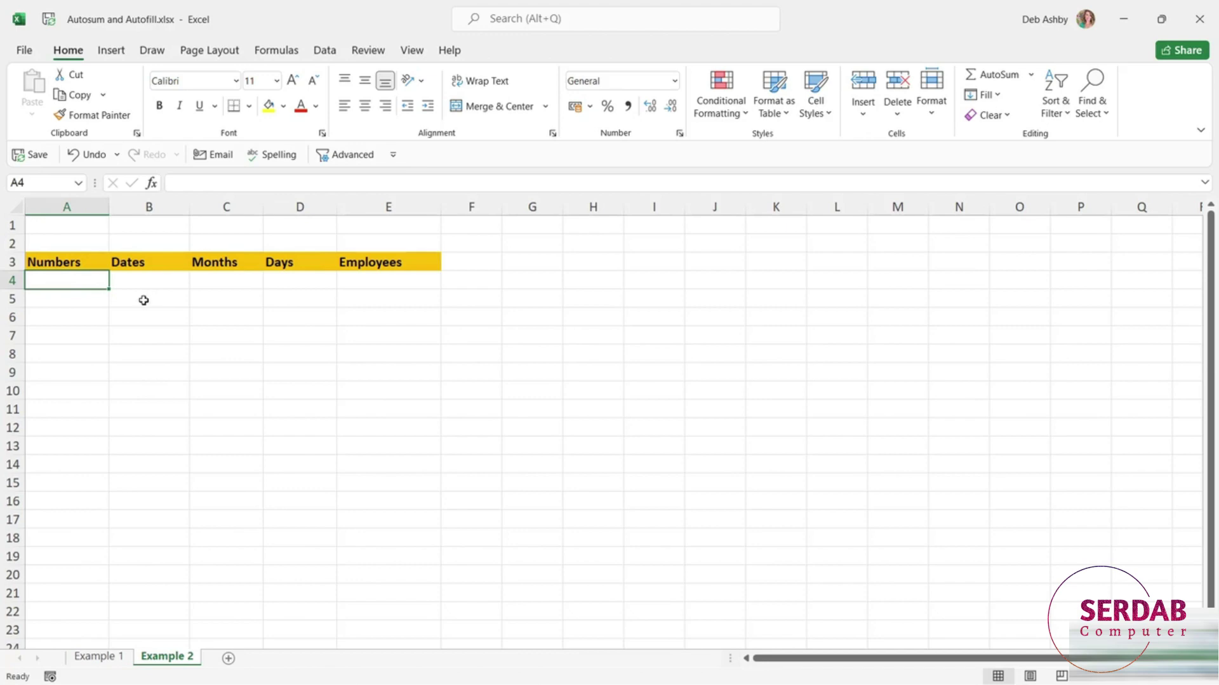
# Step: Enter 1 in A4 and fill the Numbers column with a linear series in columns, step value 1 and stop value 200
pyautogui.write('1')
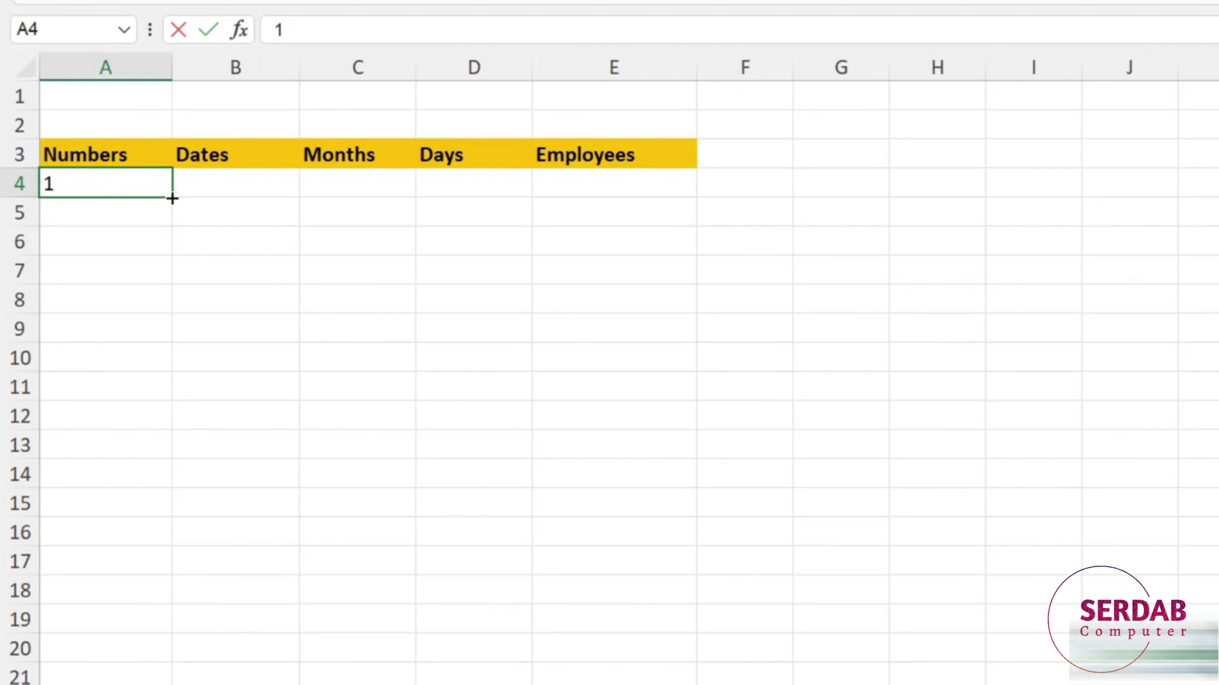
pyautogui.hotkey('ctrl', 'Return')
pyautogui.moveTo(172, 198)
pyautogui.mouseDown()
pyautogui.moveTo(172, 224)
pyautogui.moveTo(174, 202)
pyautogui.mouseUp()
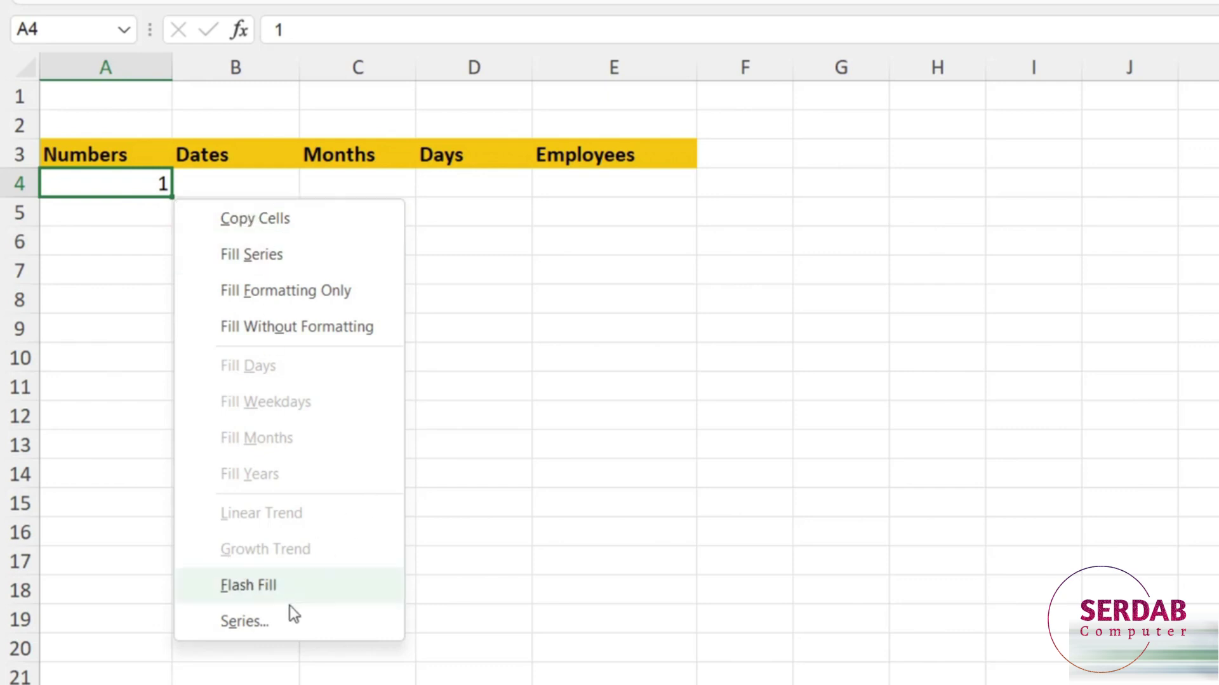
pyautogui.click(245, 621)
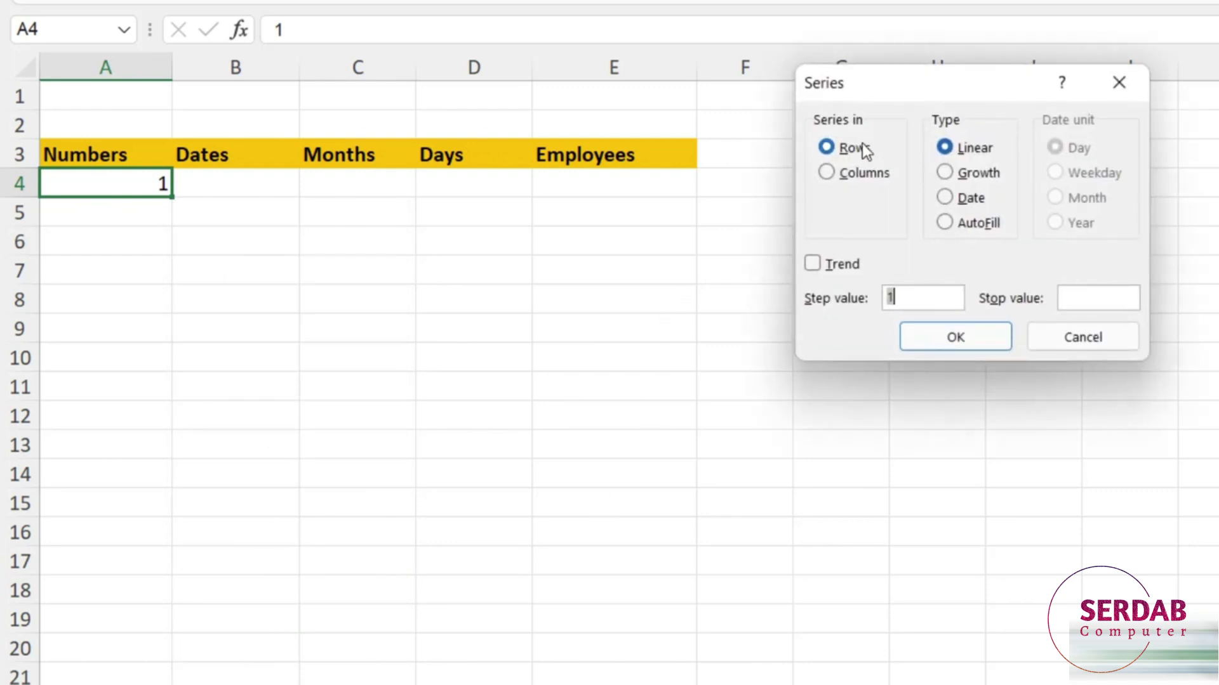
pyautogui.click(828, 172)
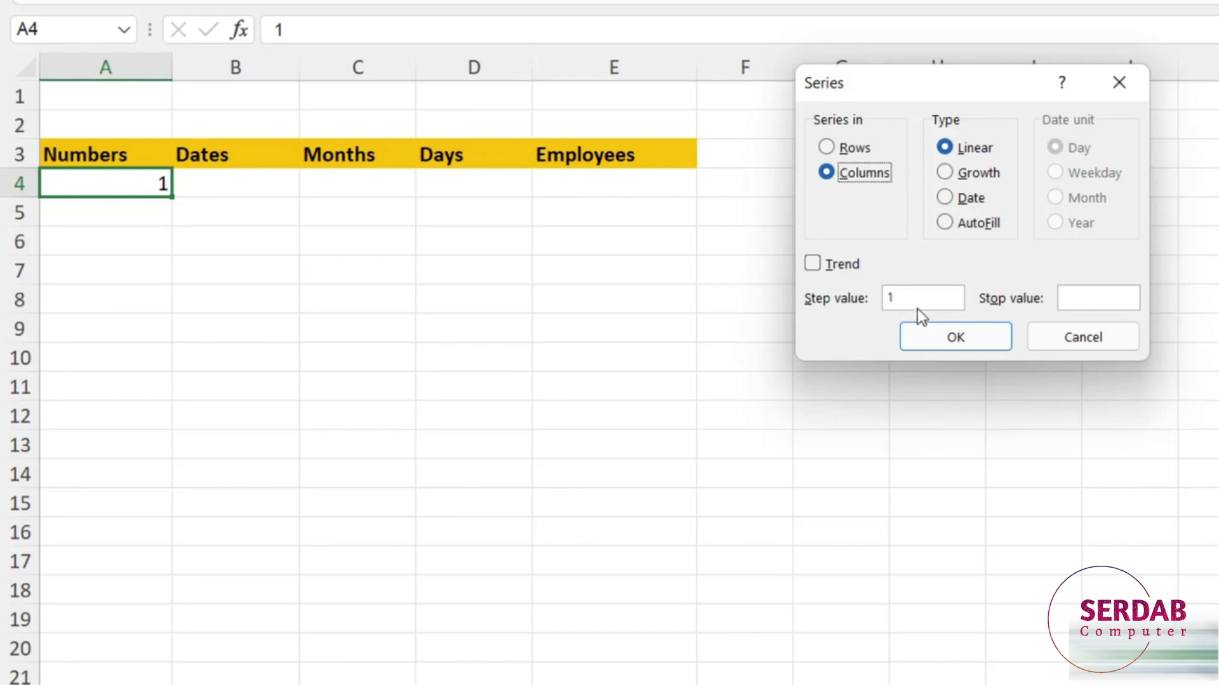
pyautogui.click(1069, 307)
pyautogui.write('200')
pyautogui.click(955, 345)
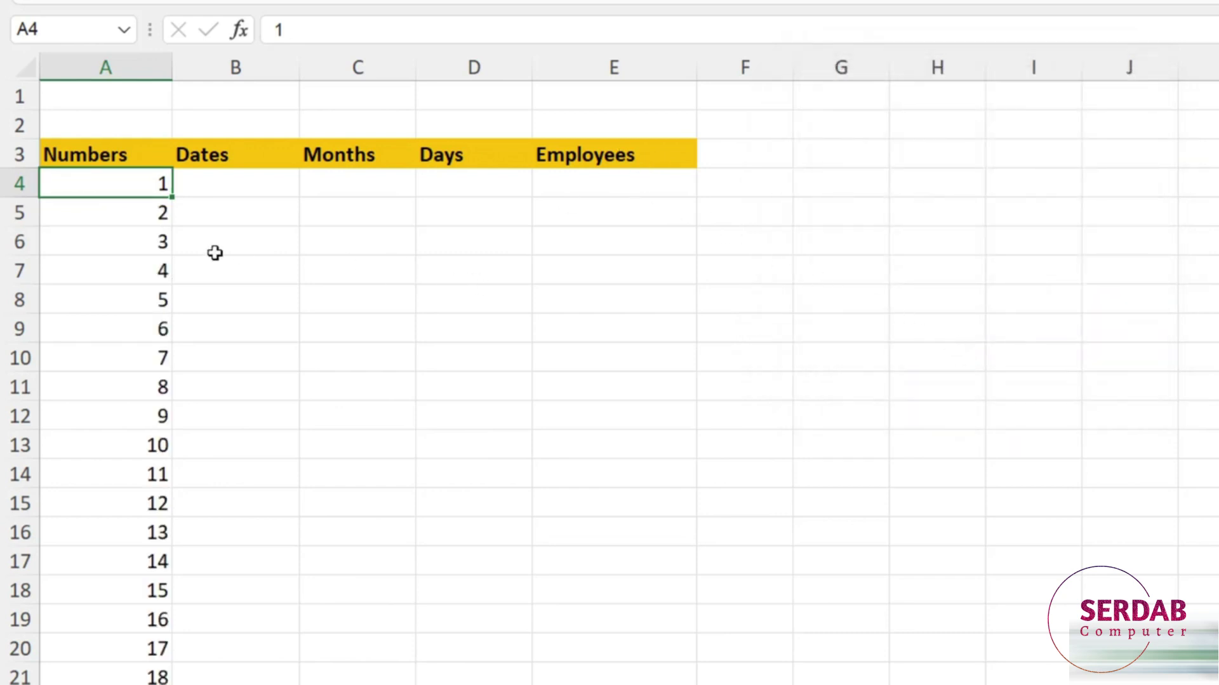
# Step: Check the last value of the number series in column A and return to A4
pyautogui.click(158, 235)
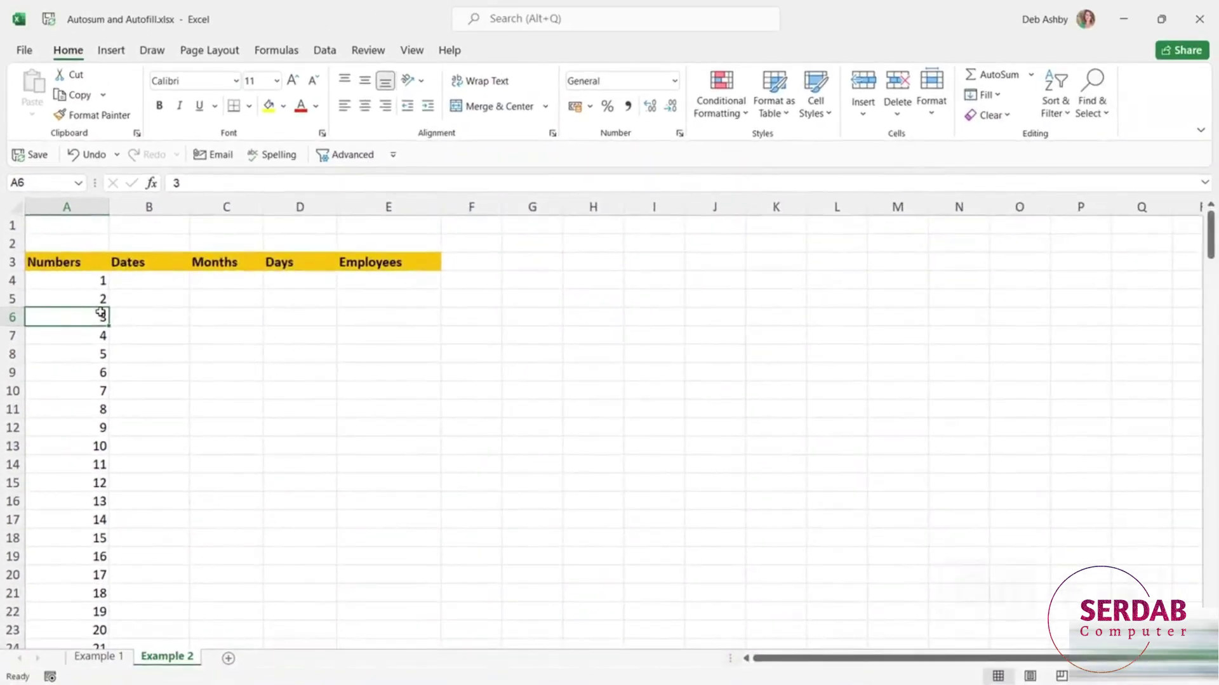
pyautogui.hotkey('ctrl', 'Down')
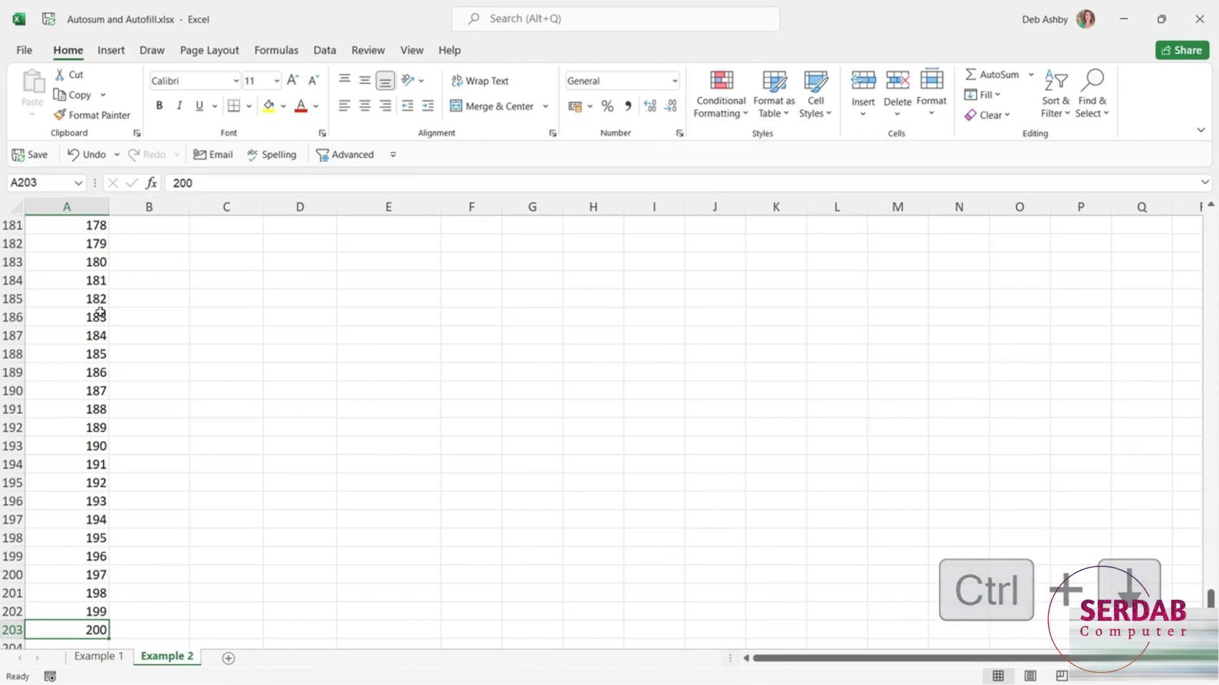
pyautogui.hotkey('ctrl', 'Up')
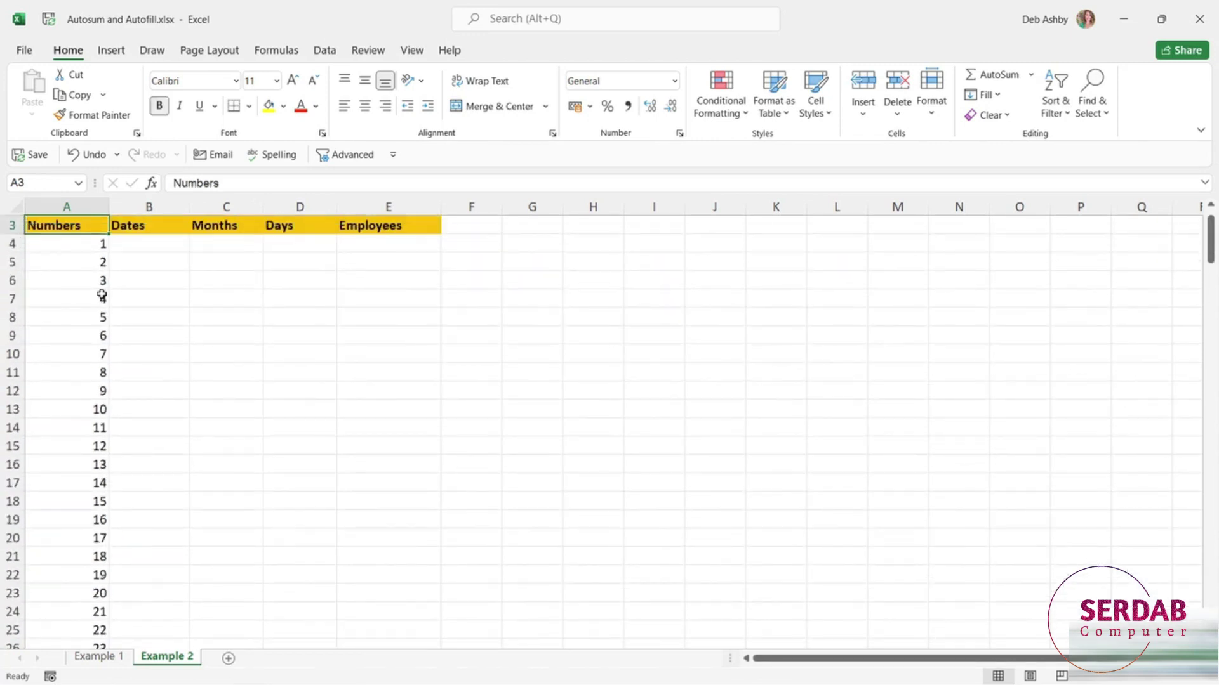
pyautogui.click(77, 248)
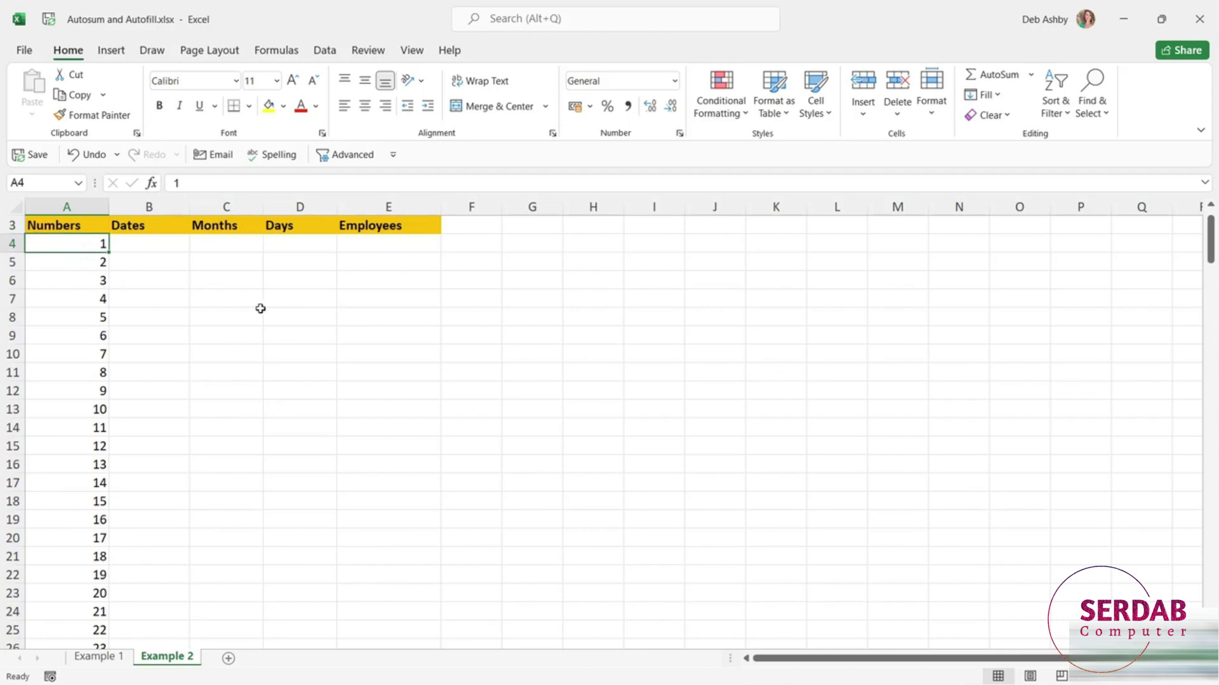
# Step: Try autofilling dates from 01/11/2021 in B4 down to B12, and undo both the fill and the entry
pyautogui.click(166, 246)
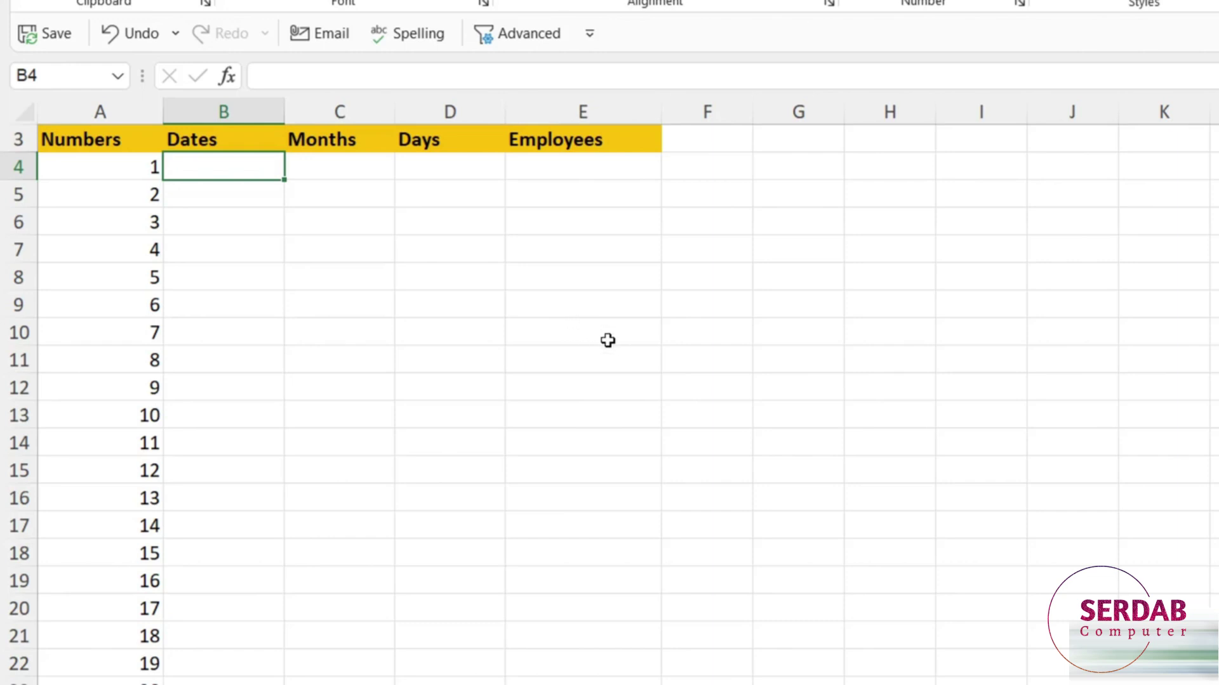
pyautogui.press('F2')
pyautogui.write('0 1/')
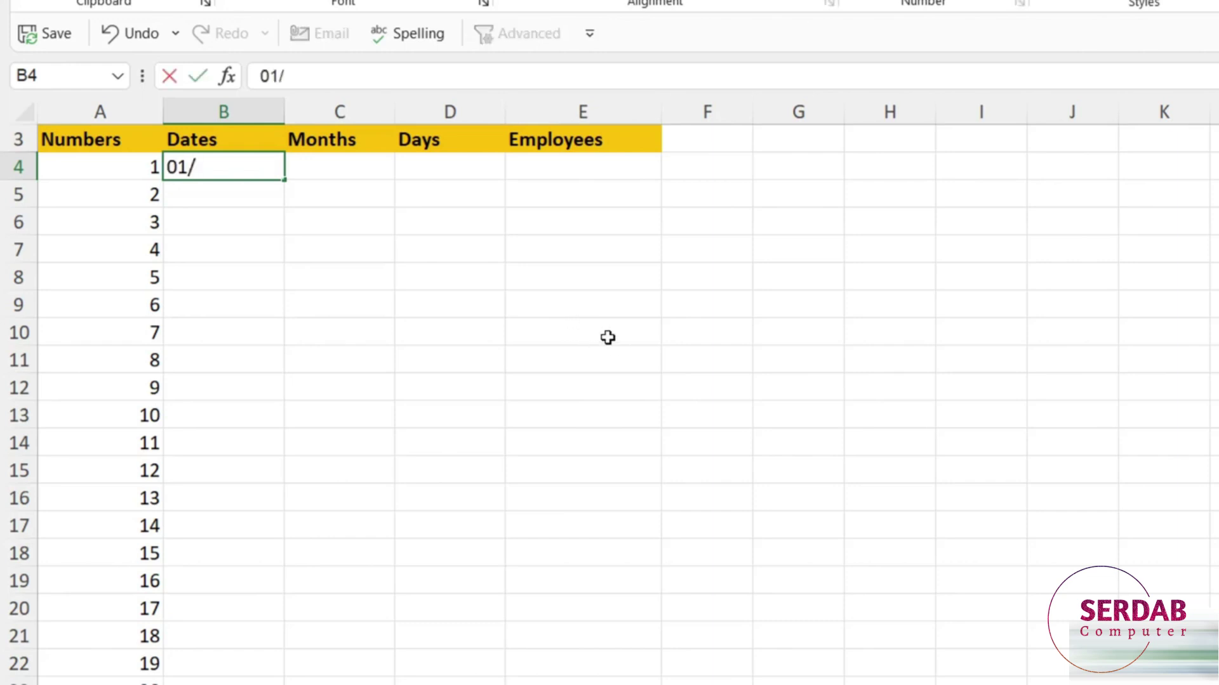
pyautogui.write('11/2021')
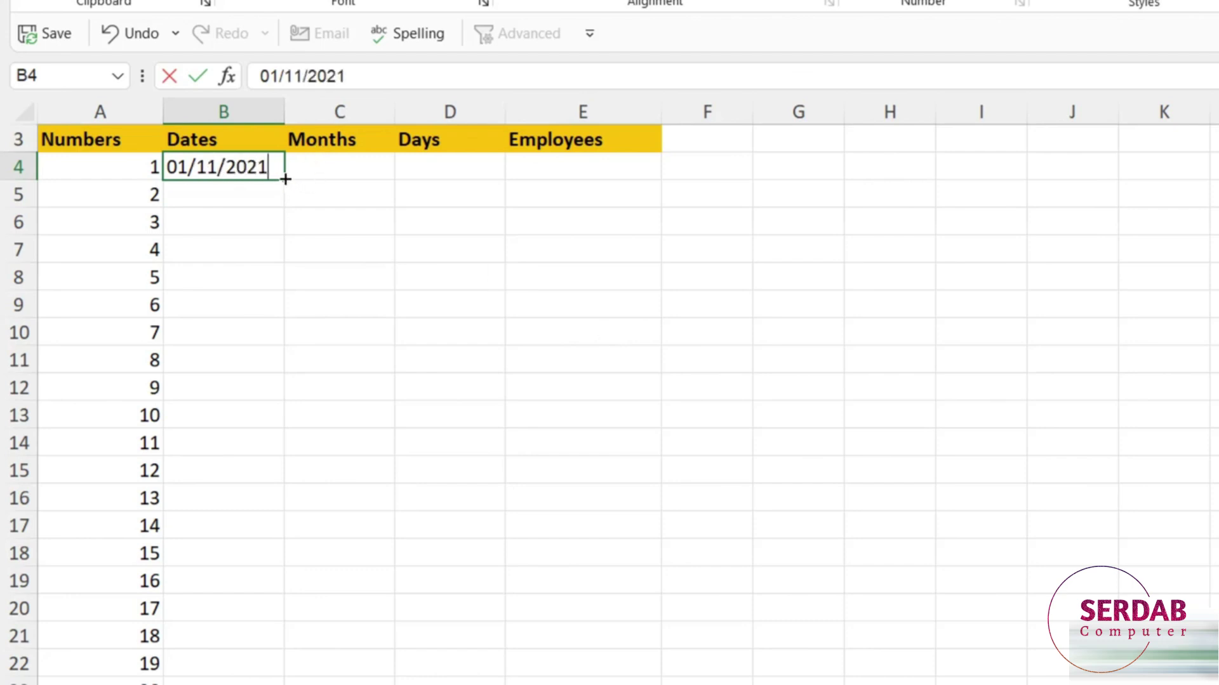
pyautogui.hotkey('ctrl', 'Return')
pyautogui.moveTo(284, 186); pyautogui.dragTo(283, 399)
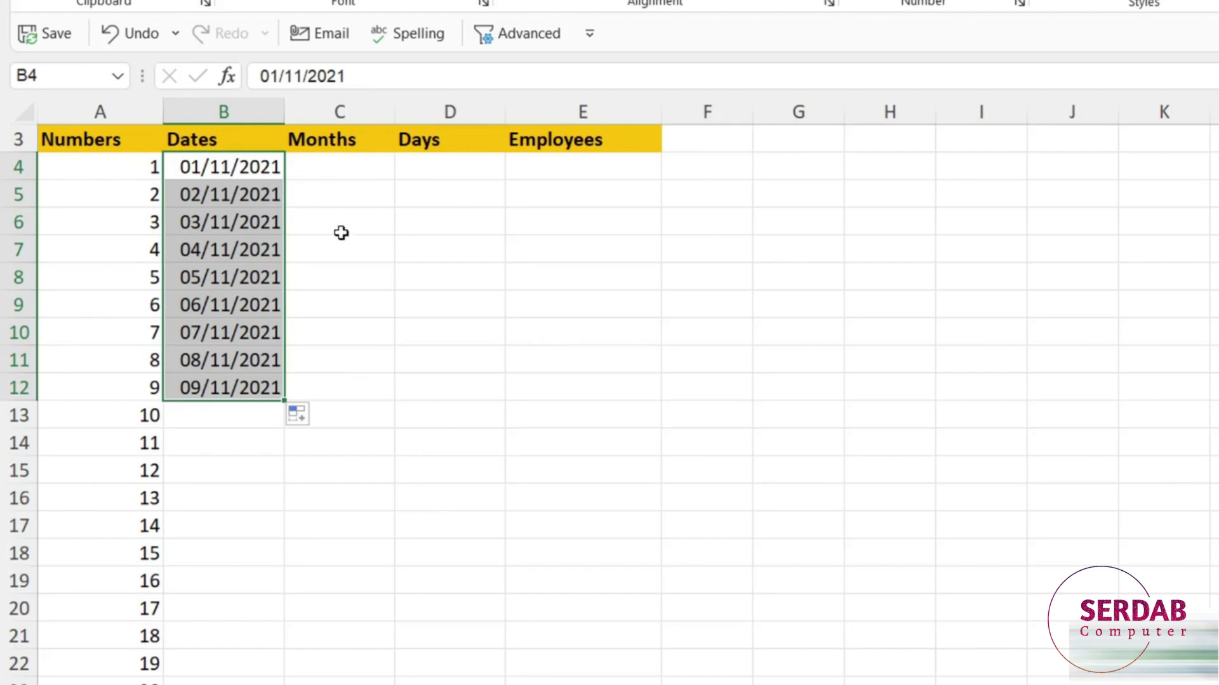
pyautogui.hotkey('ctrl', 'z')
pyautogui.hotkey('ctrl', 'z')
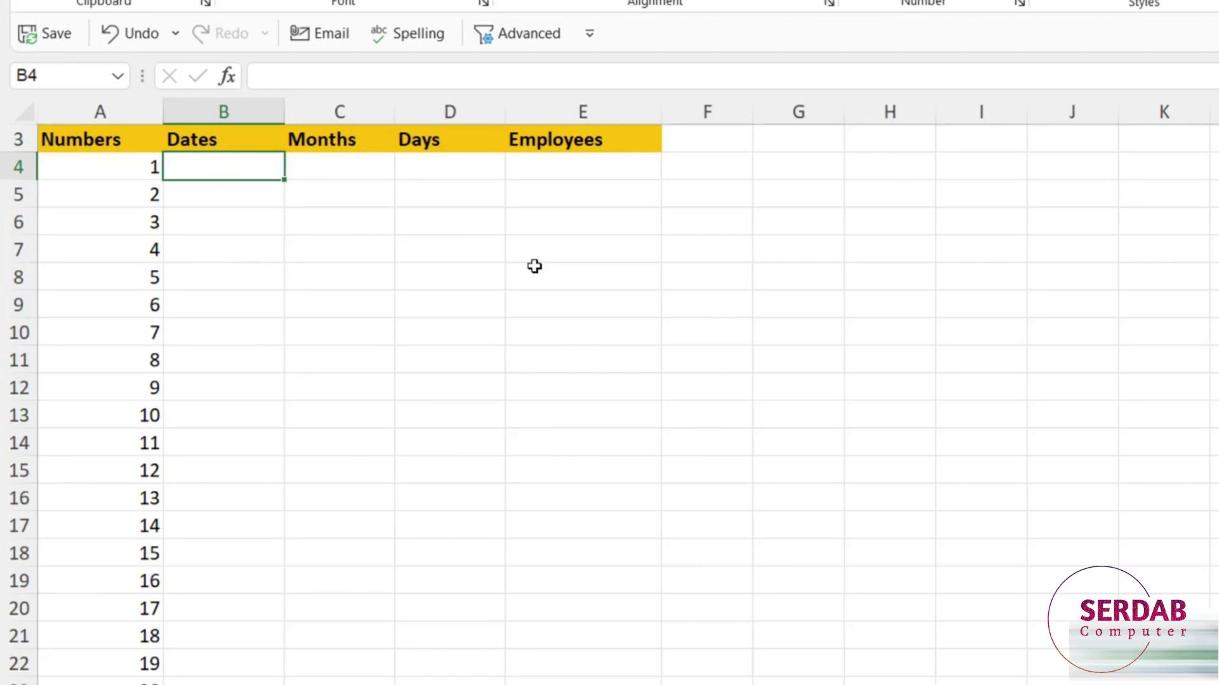
# Step: Enter 31/01/2021 in B4 and autofill consecutive daily dates down to B19
pyautogui.write('31/01/2021')
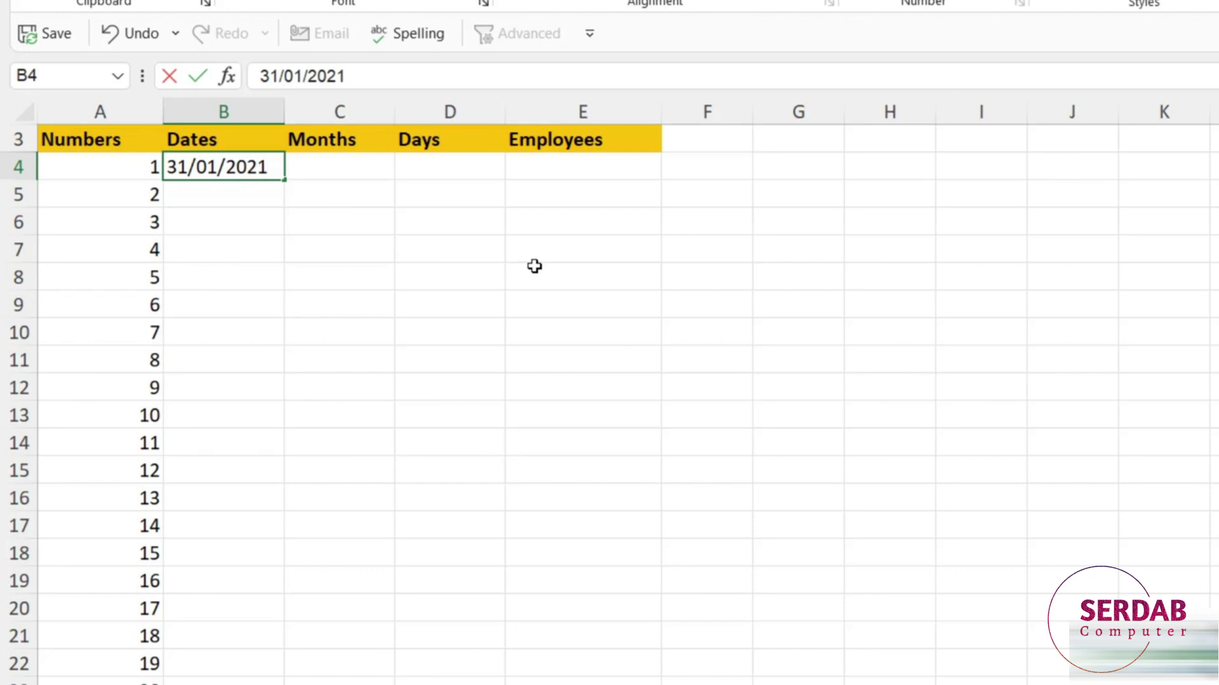
pyautogui.click(288, 183)
pyautogui.moveTo(288, 182); pyautogui.dragTo(286, 240)
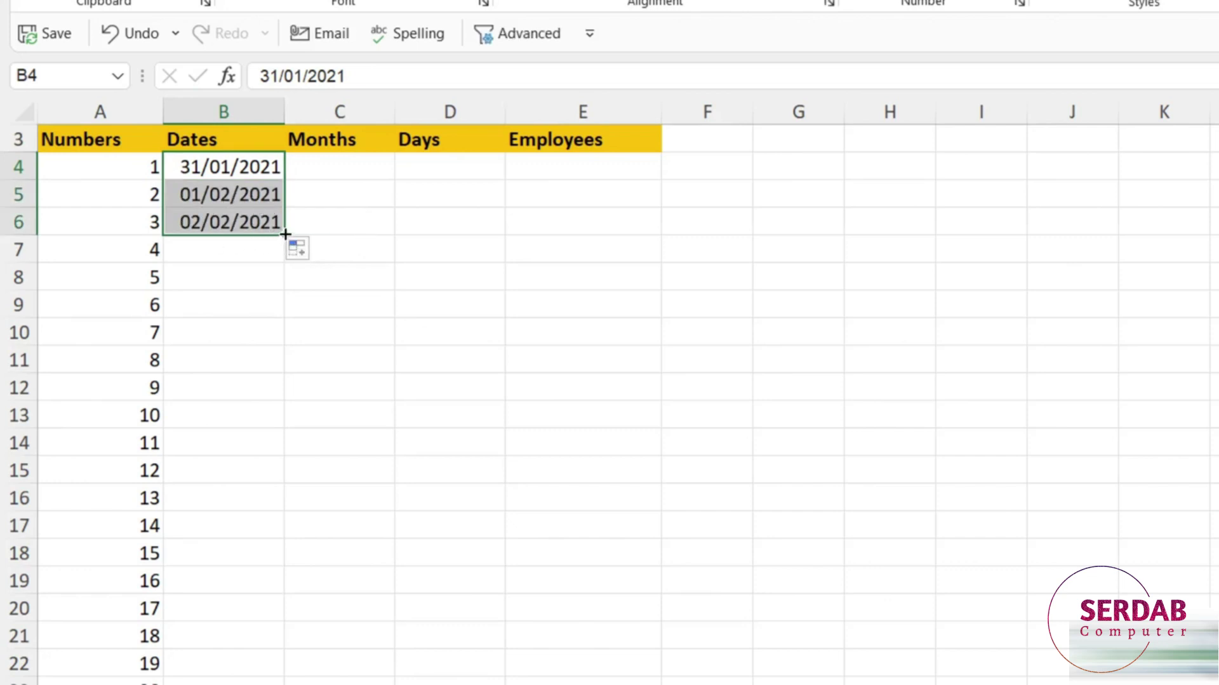
pyautogui.moveTo(285, 235); pyautogui.dragTo(277, 593)
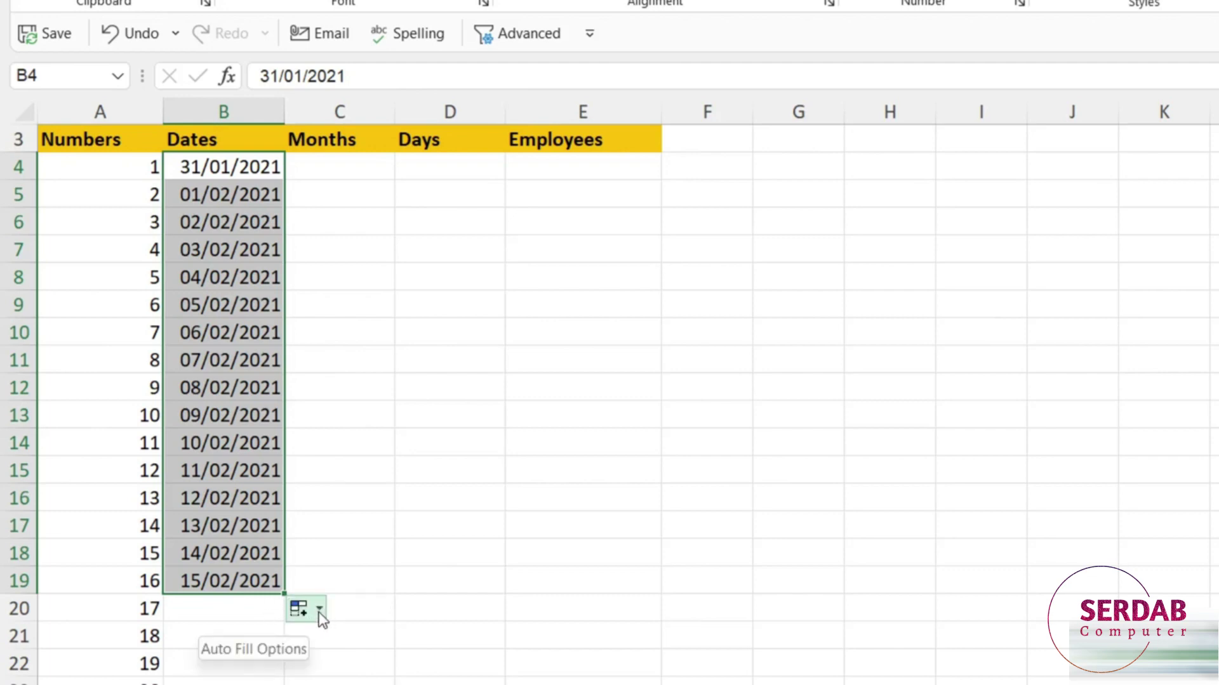
# Step: Switch the autofilled dates in B4:B19 to fill by months and check the resulting month-end dates
pyautogui.click(319, 611)
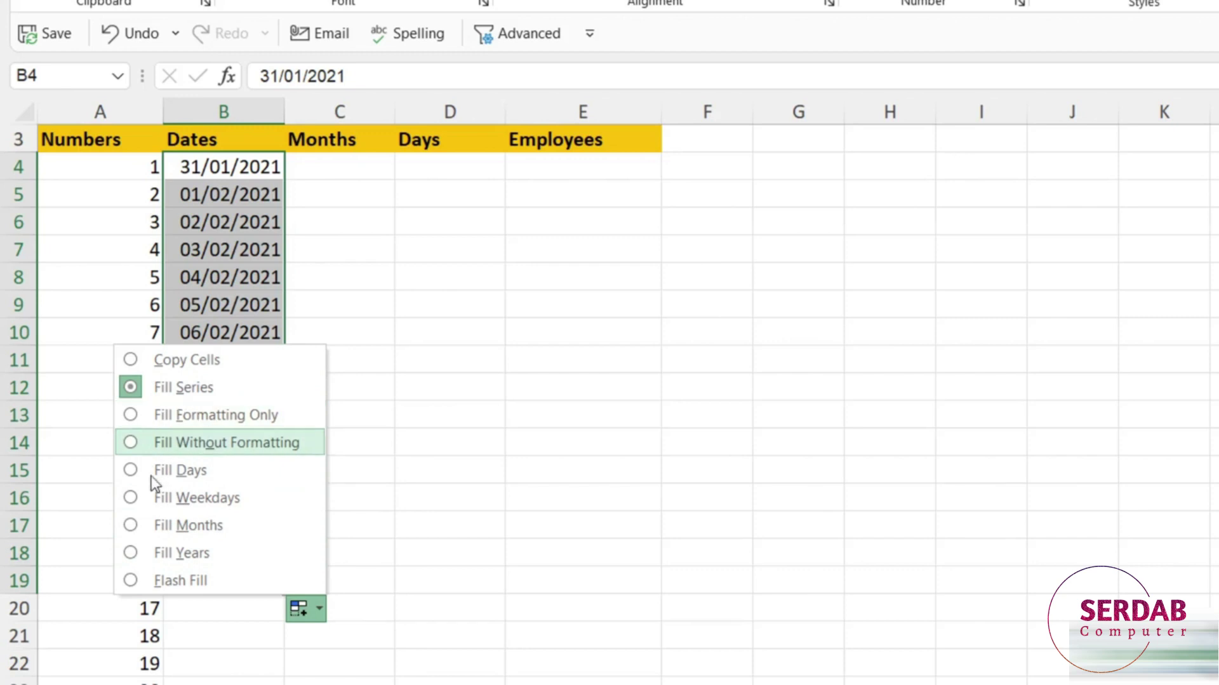
pyautogui.click(131, 526)
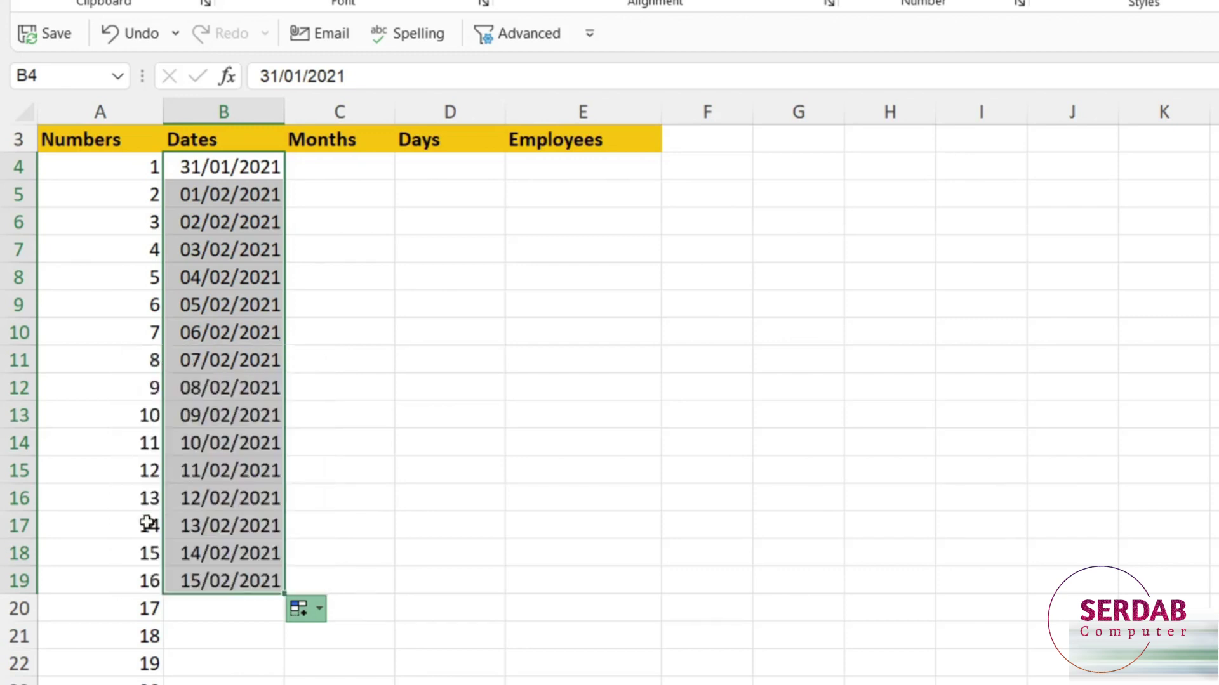
pyautogui.click(222, 168)
pyautogui.click(200, 197)
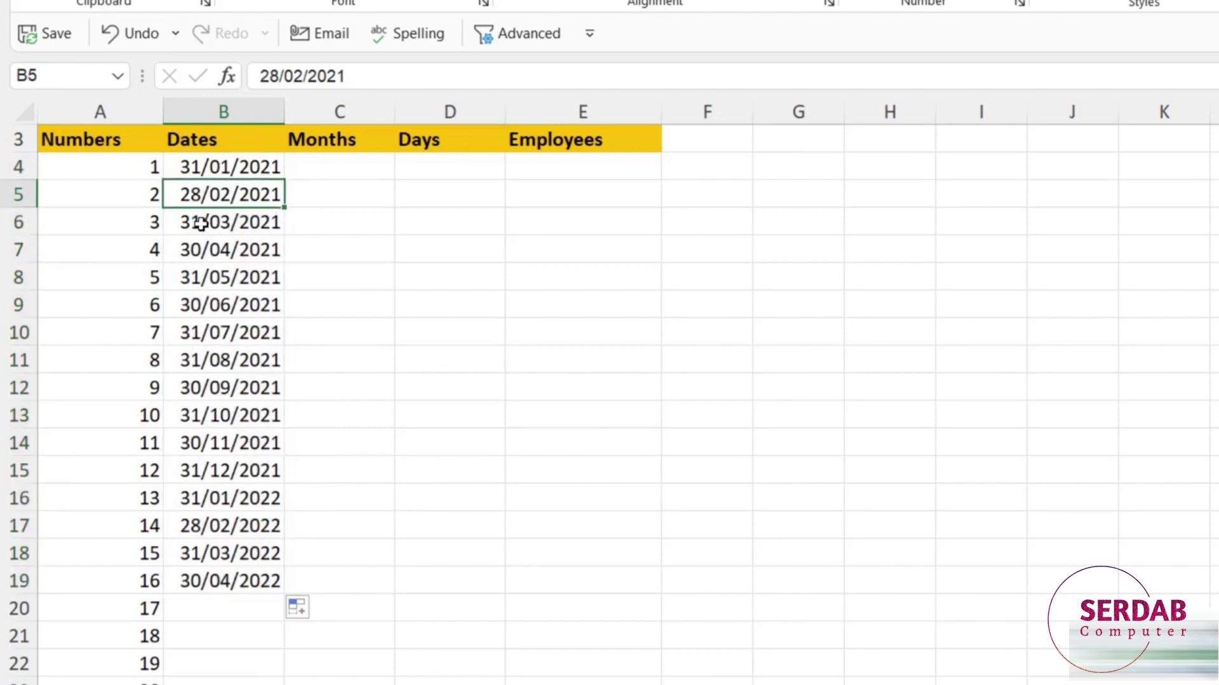
pyautogui.click(197, 222)
pyautogui.click(198, 249)
pyautogui.click(199, 276)
pyautogui.click(195, 331)
pyautogui.click(211, 392)
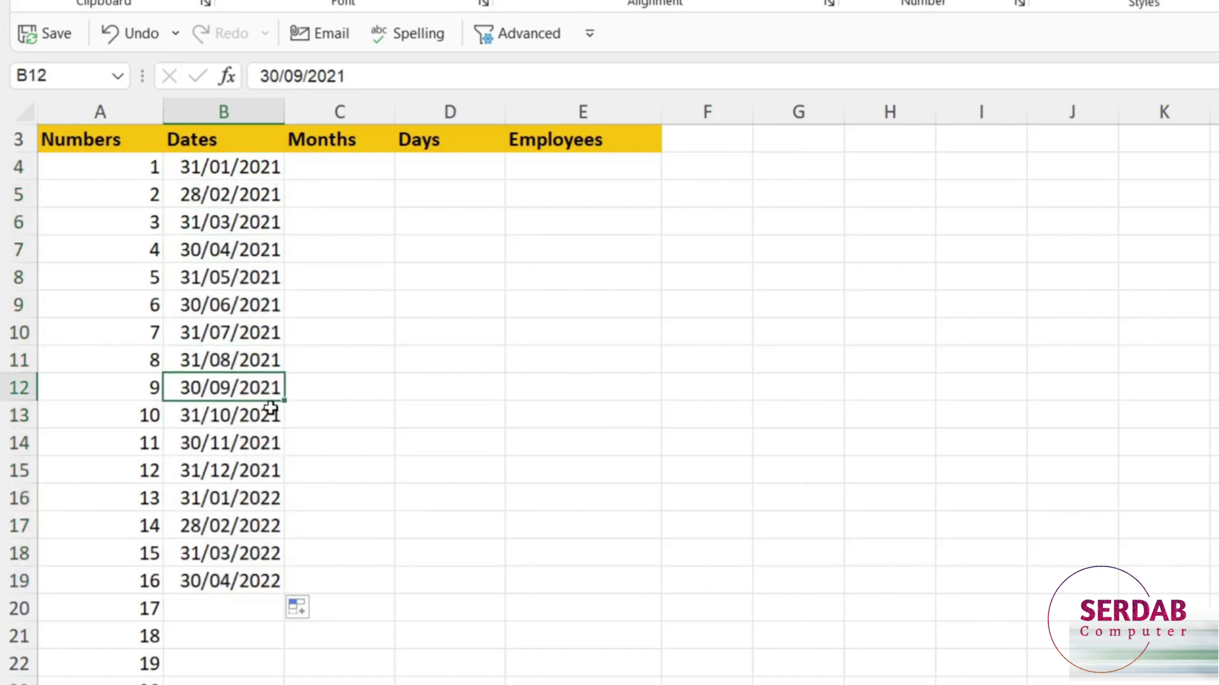
pyautogui.click(318, 611)
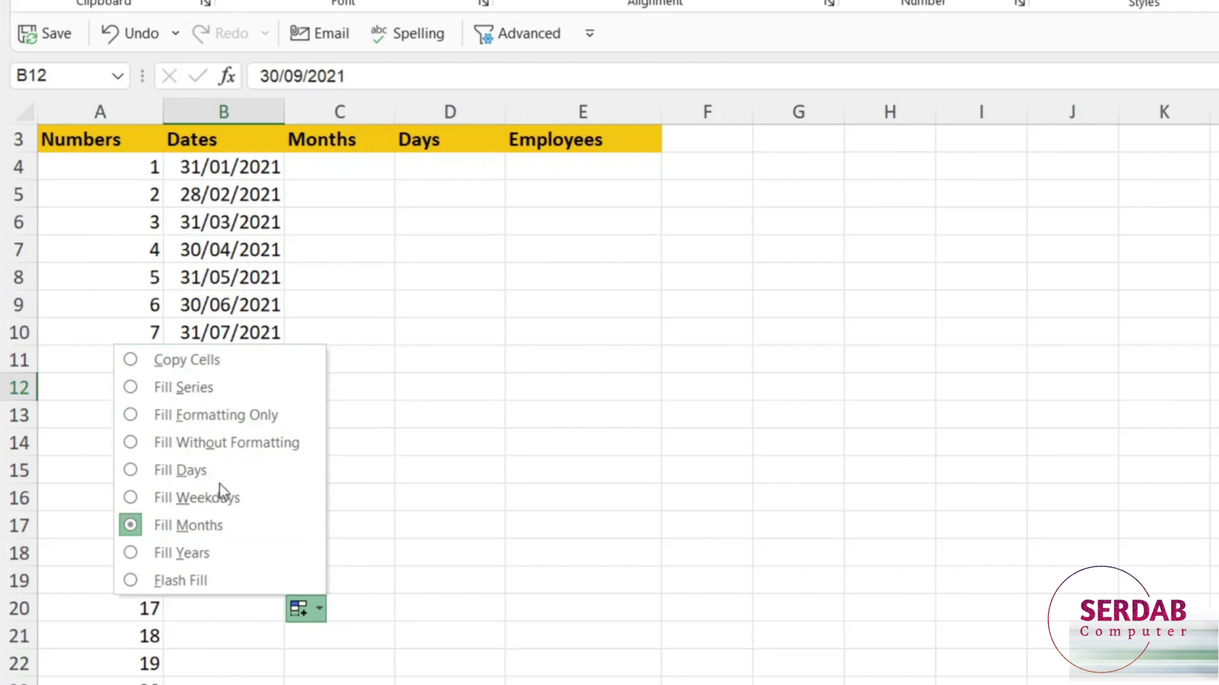
pyautogui.click(460, 354)
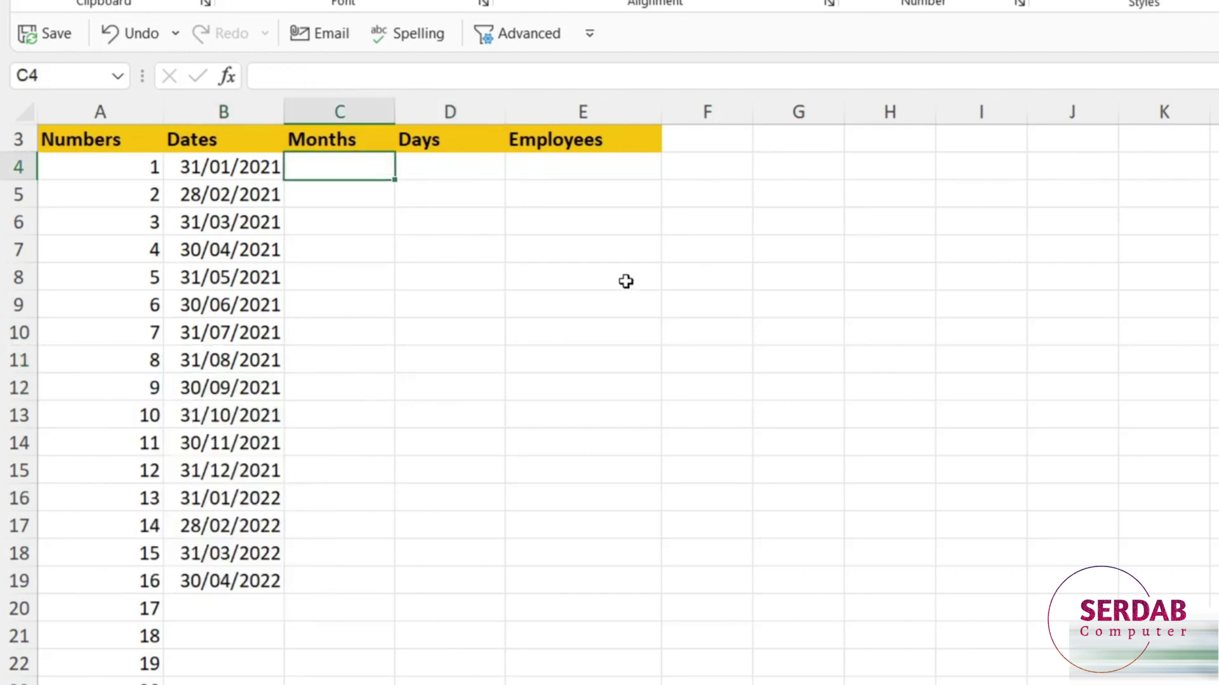
# Step: Enter January in C4 and autofill the Months column down to C20
pyautogui.press('F2')
pyautogui.write('January')
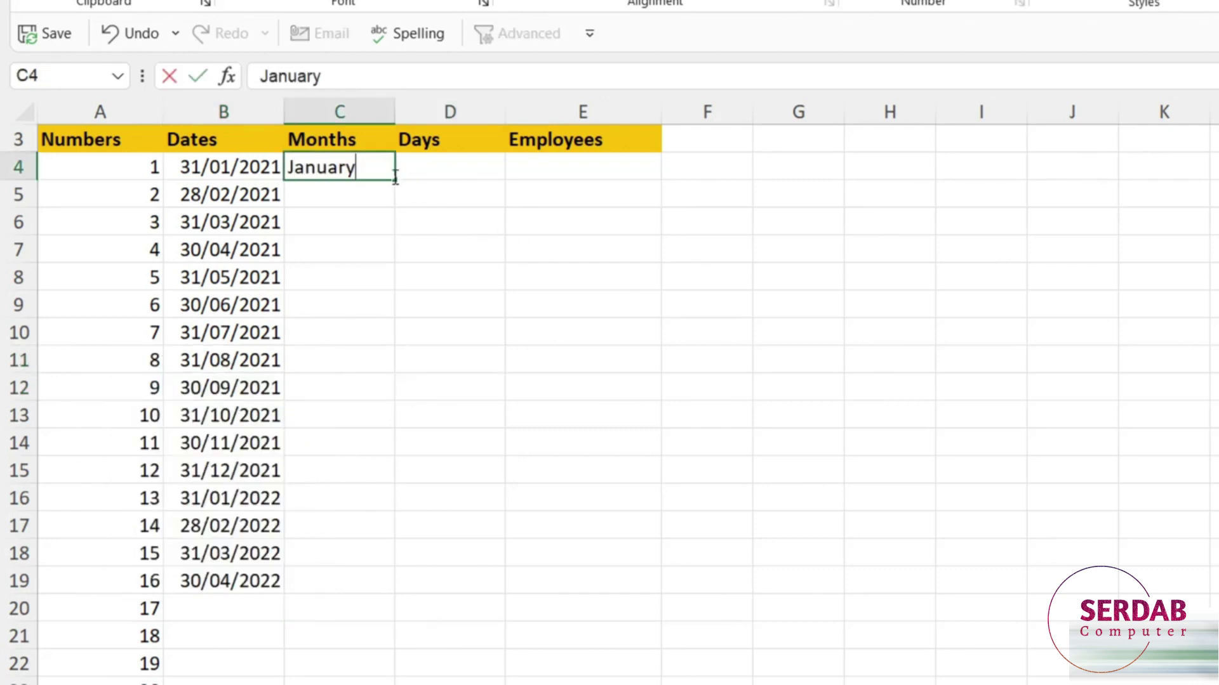
pyautogui.moveTo(394, 175); pyautogui.dragTo(382, 619)
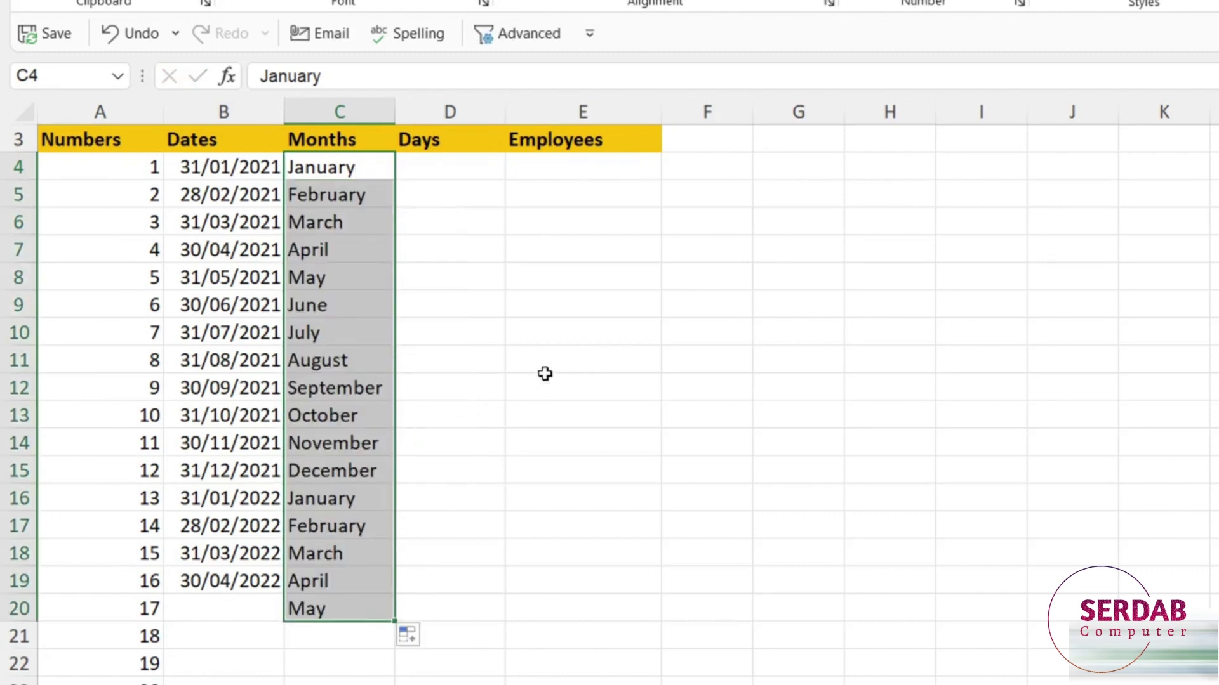
# Step: Enter Mon in D4 and autofill the abbreviated weekdays down to D21
pyautogui.click(455, 168)
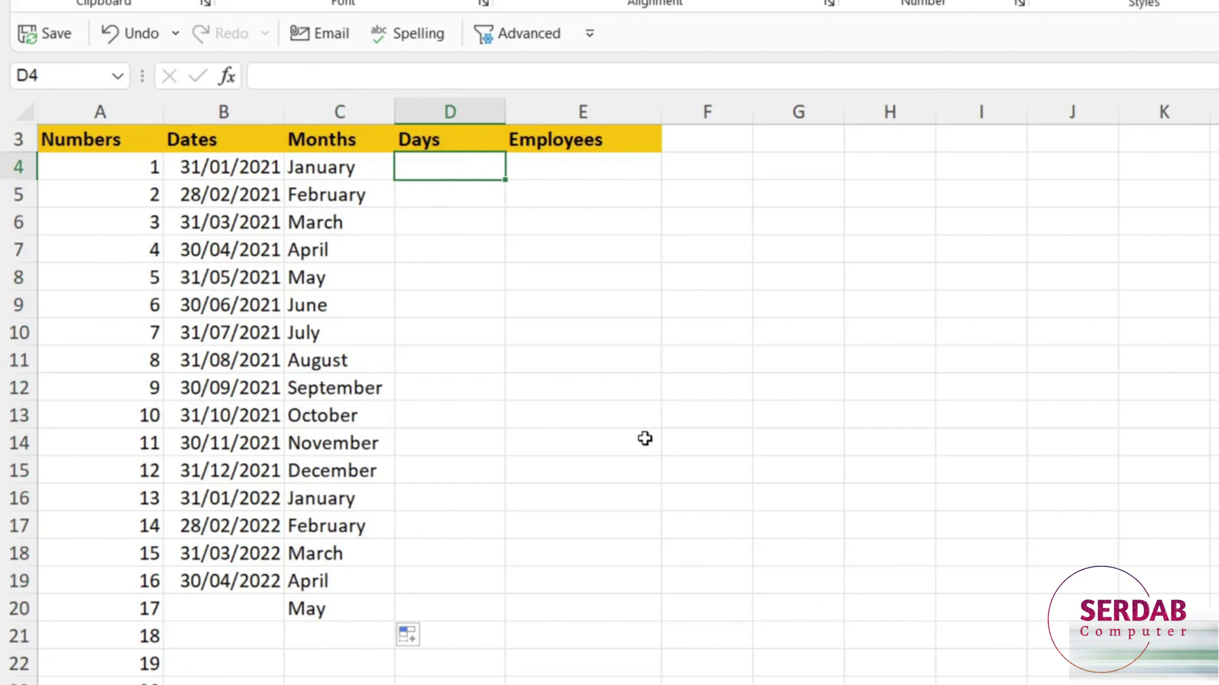
pyautogui.write('Mon')
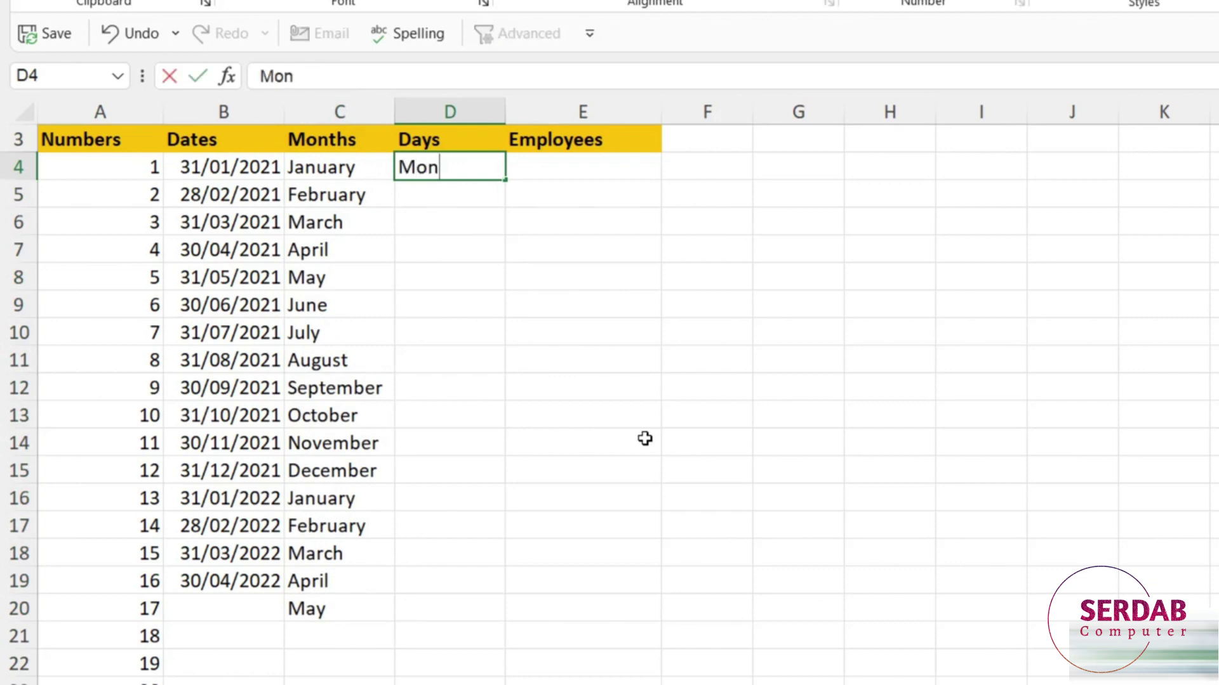
pyautogui.hotkey('ctrl', 'Return')
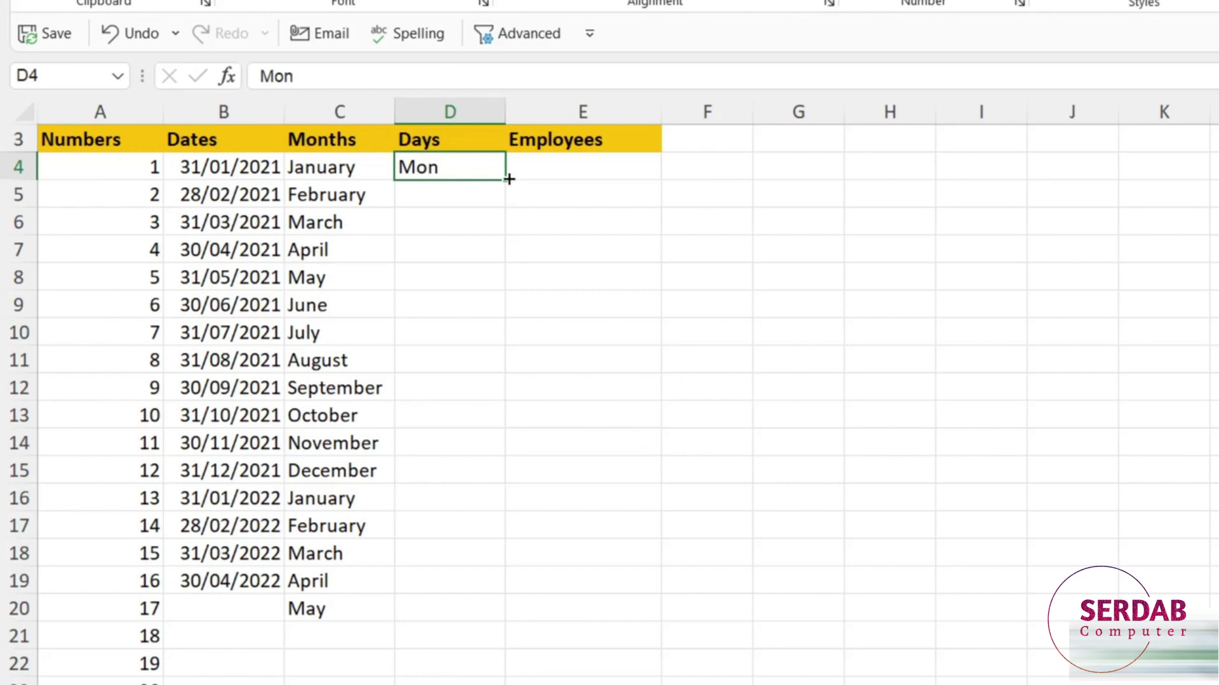
pyautogui.moveTo(504, 179); pyautogui.dragTo(501, 637)
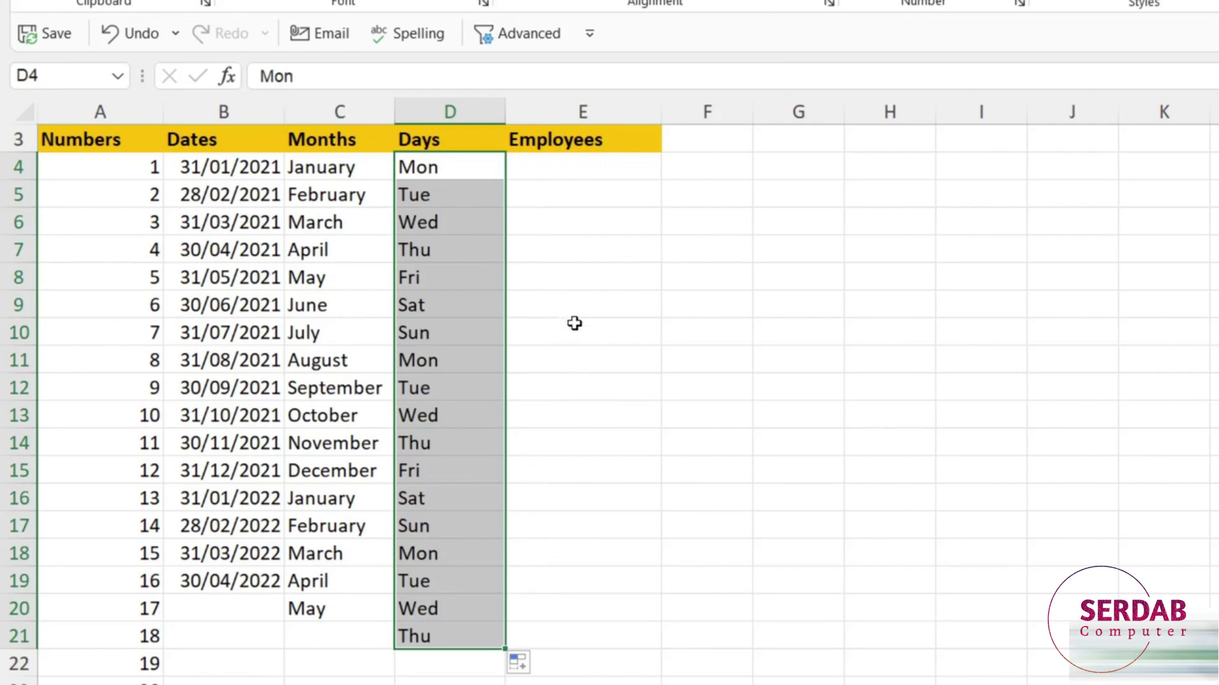
pyautogui.moveTo(319, 168); pyautogui.dragTo(425, 625)
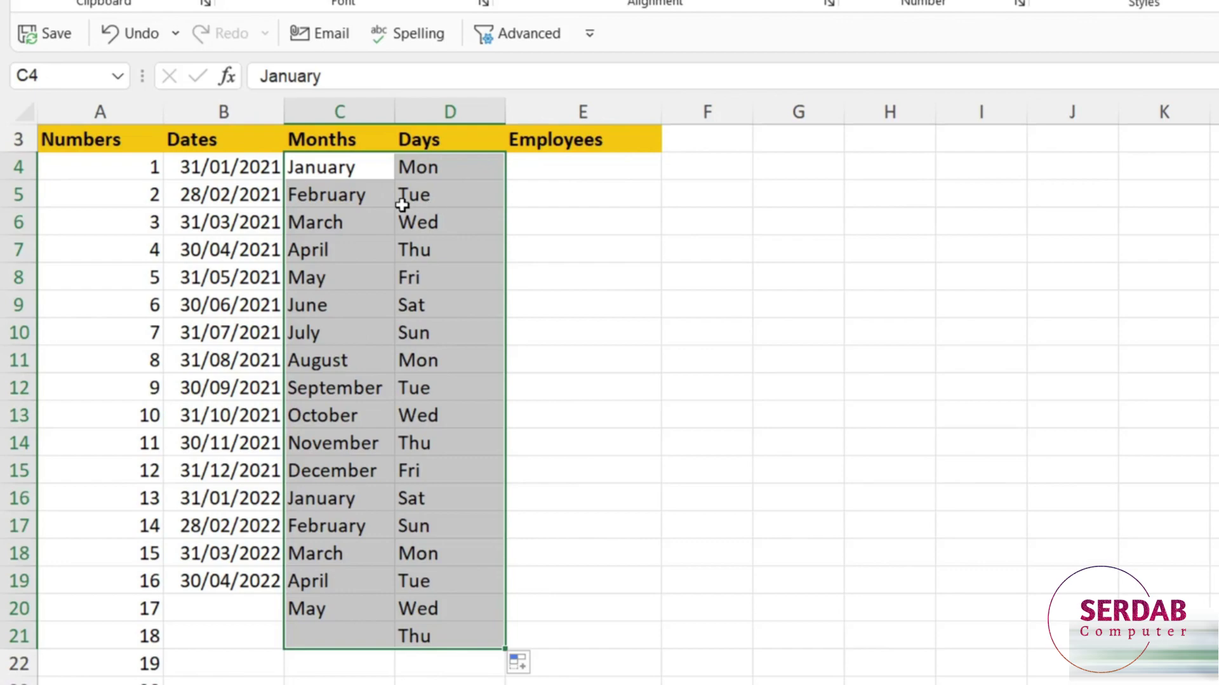
pyautogui.click(508, 210)
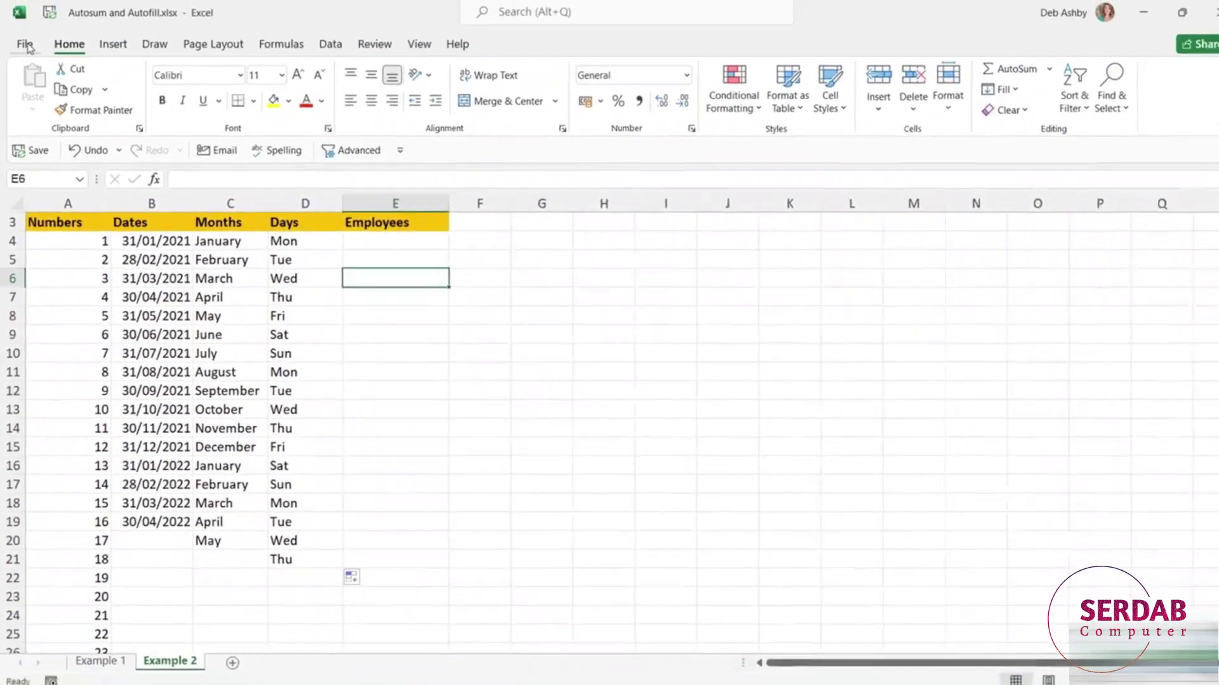
# Step: Open the Custom Lists editor from the advanced Excel options for sorts and fill sequences
pyautogui.click(24, 48)
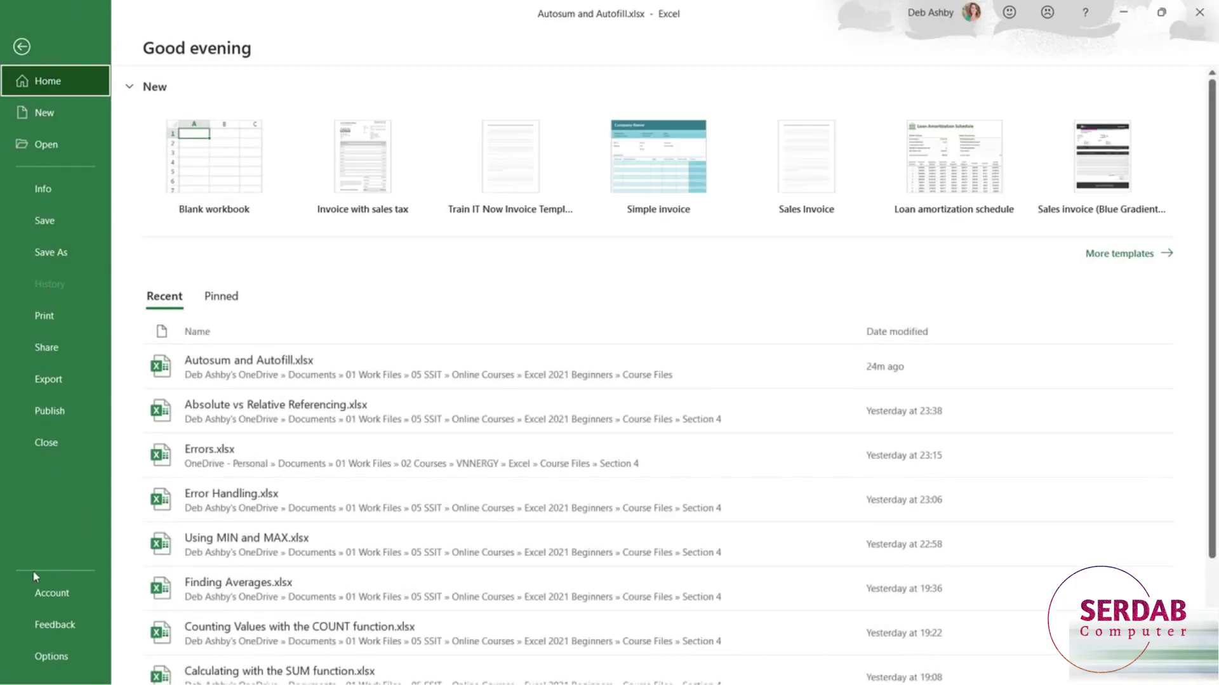
pyautogui.click(51, 657)
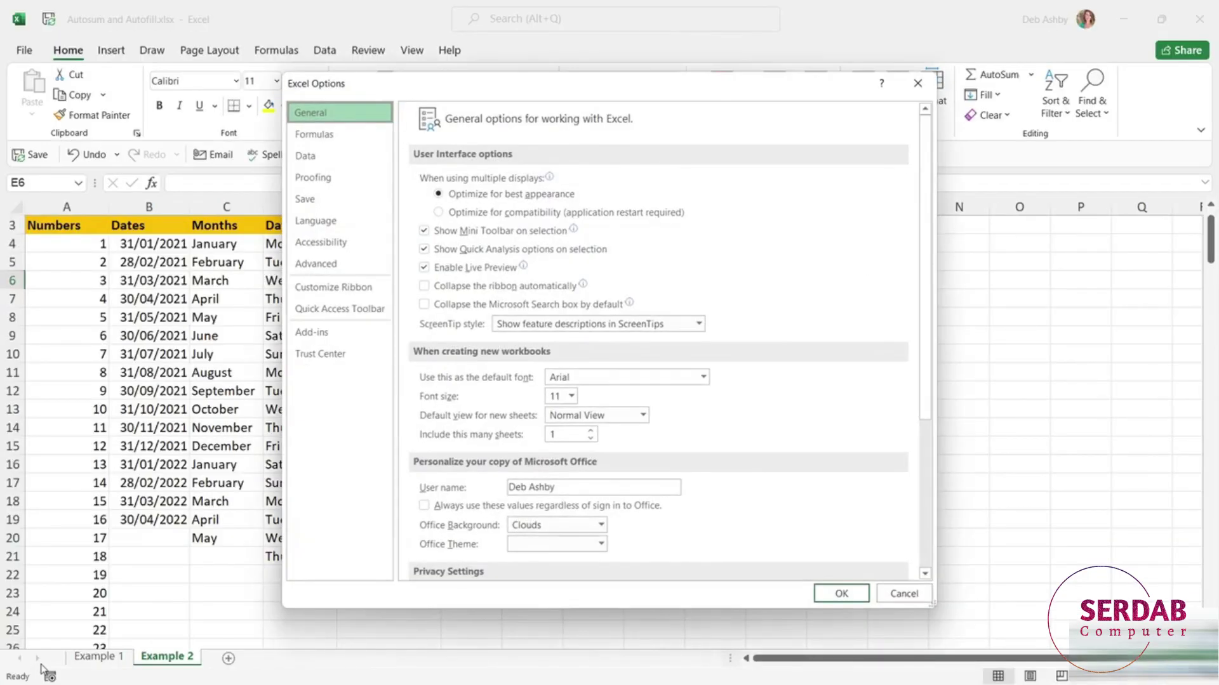
pyautogui.click(311, 267)
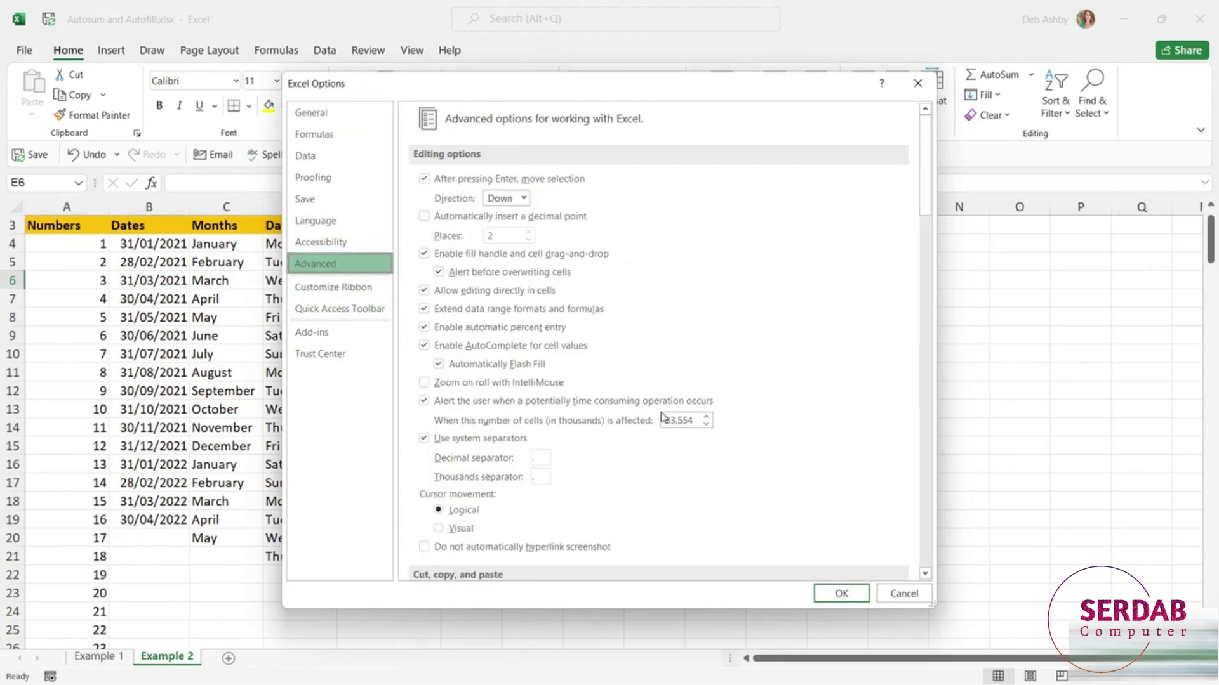
pyautogui.moveTo(921, 140); pyautogui.dragTo(940, 504)
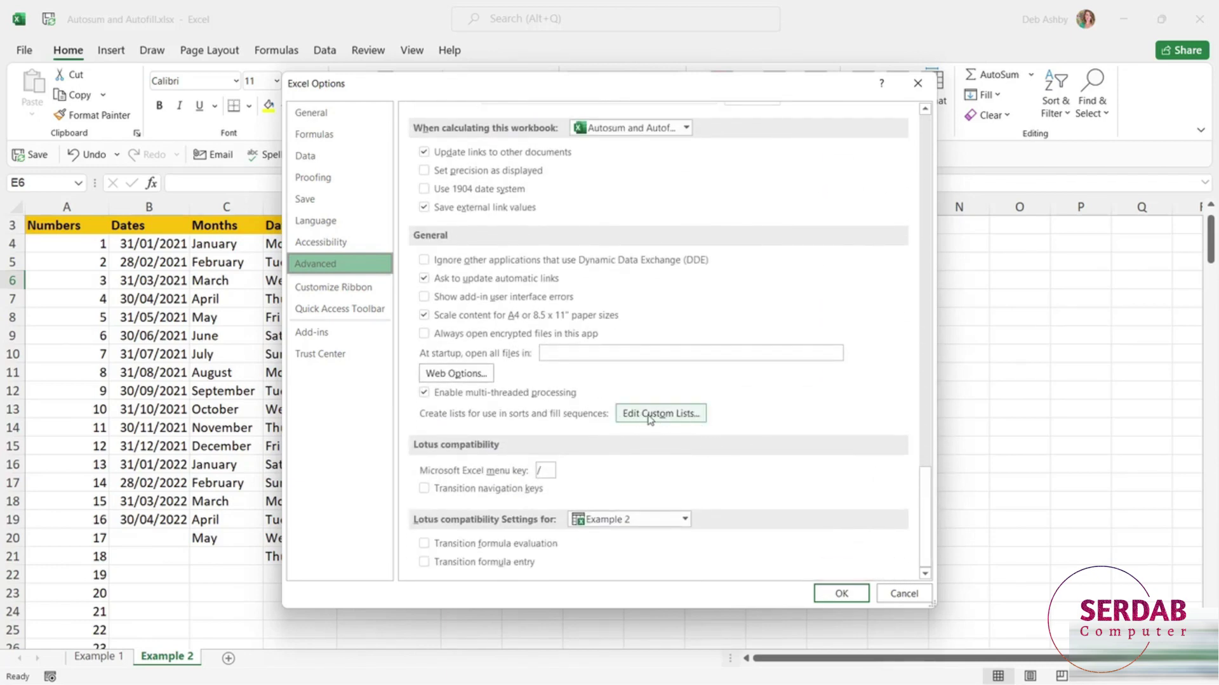
pyautogui.click(652, 416)
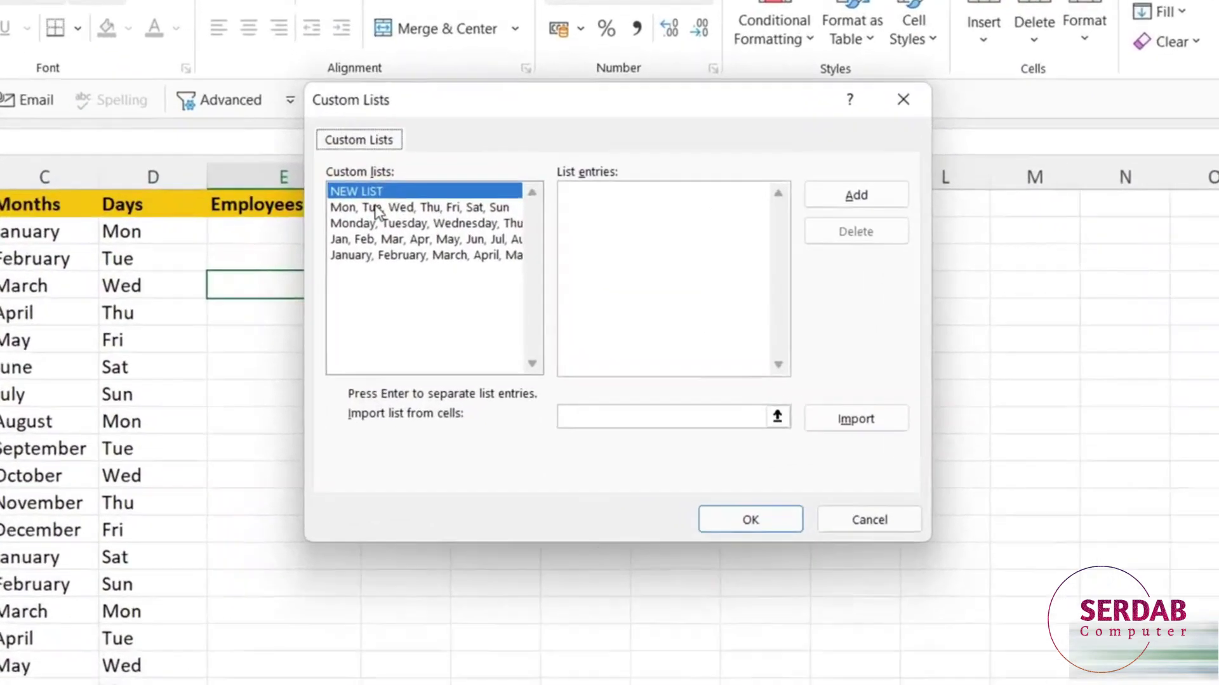
# Step: Examine the entries of the built-in weekday and month custom lists
pyautogui.click(377, 208)
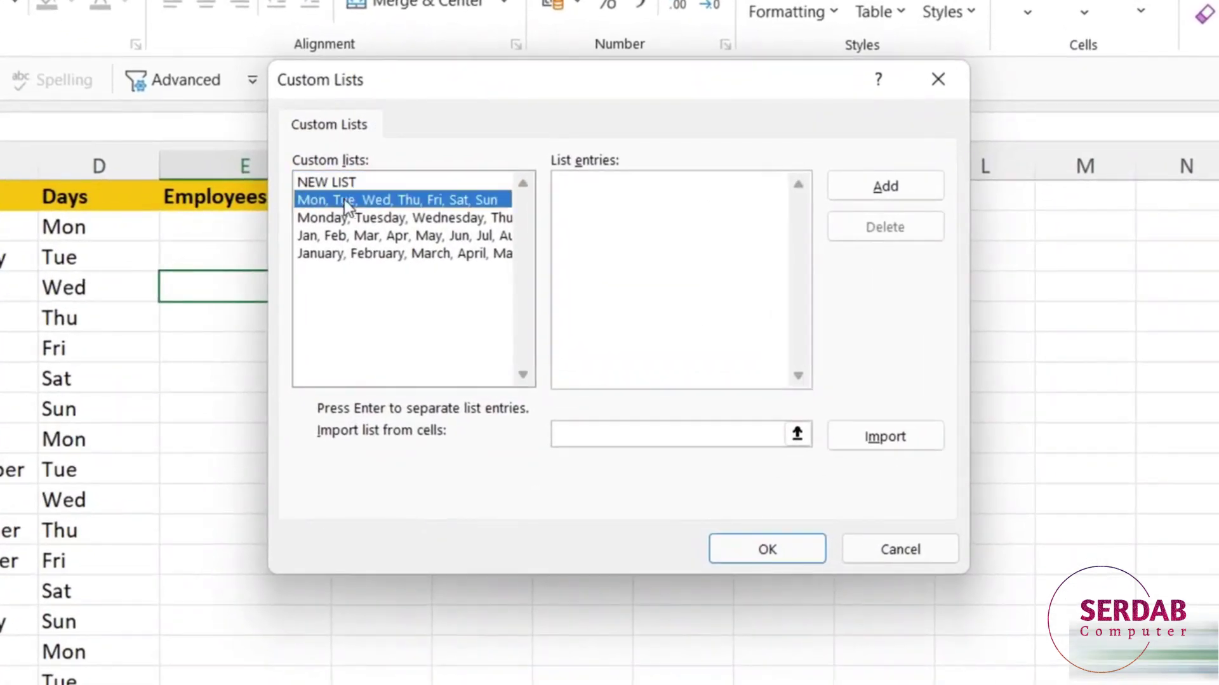
pyautogui.click(356, 223)
pyautogui.click(359, 238)
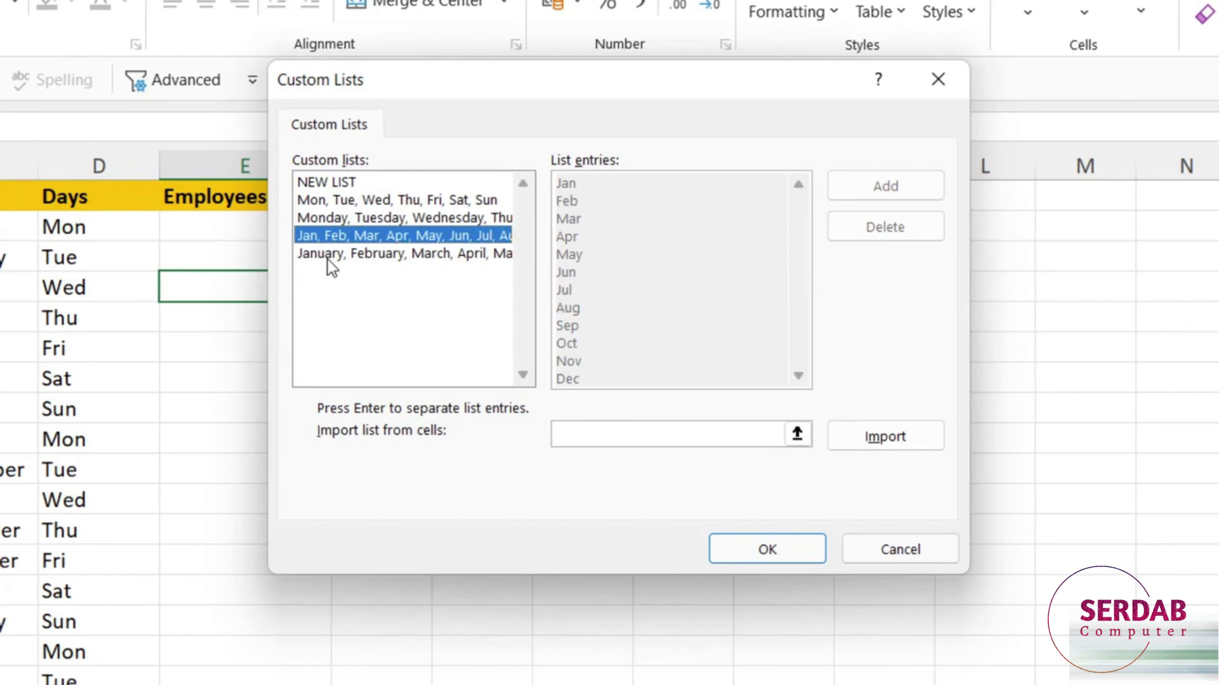
pyautogui.click(329, 256)
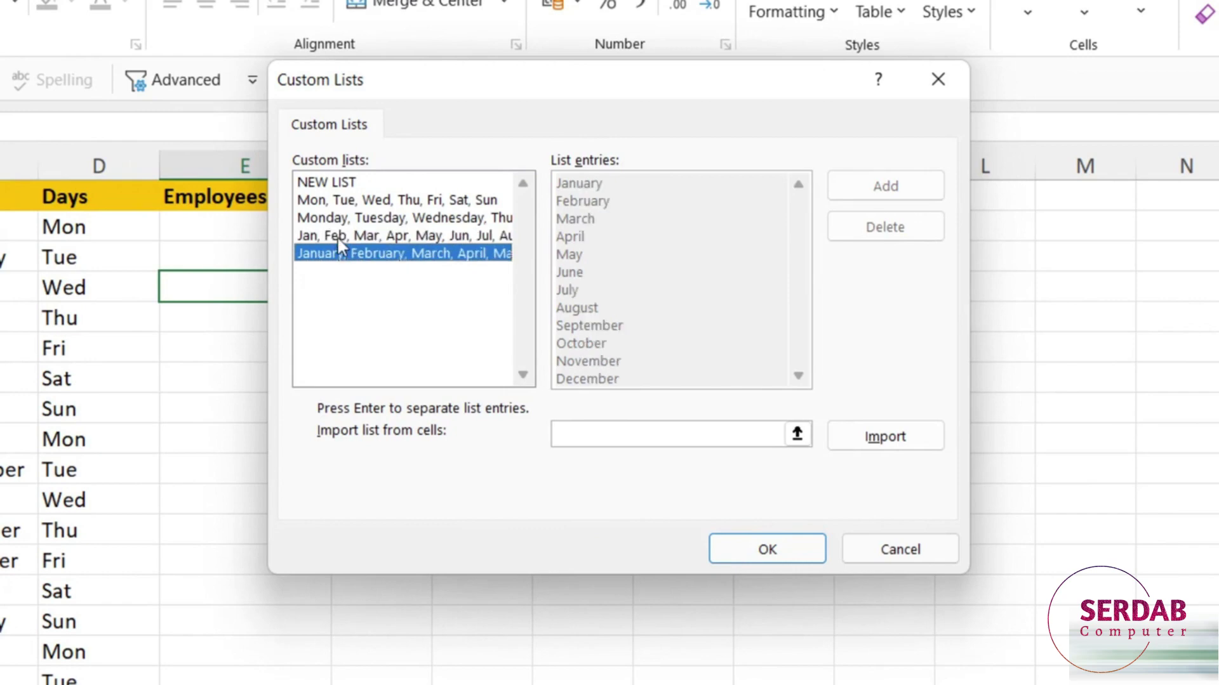
pyautogui.click(337, 234)
pyautogui.click(341, 218)
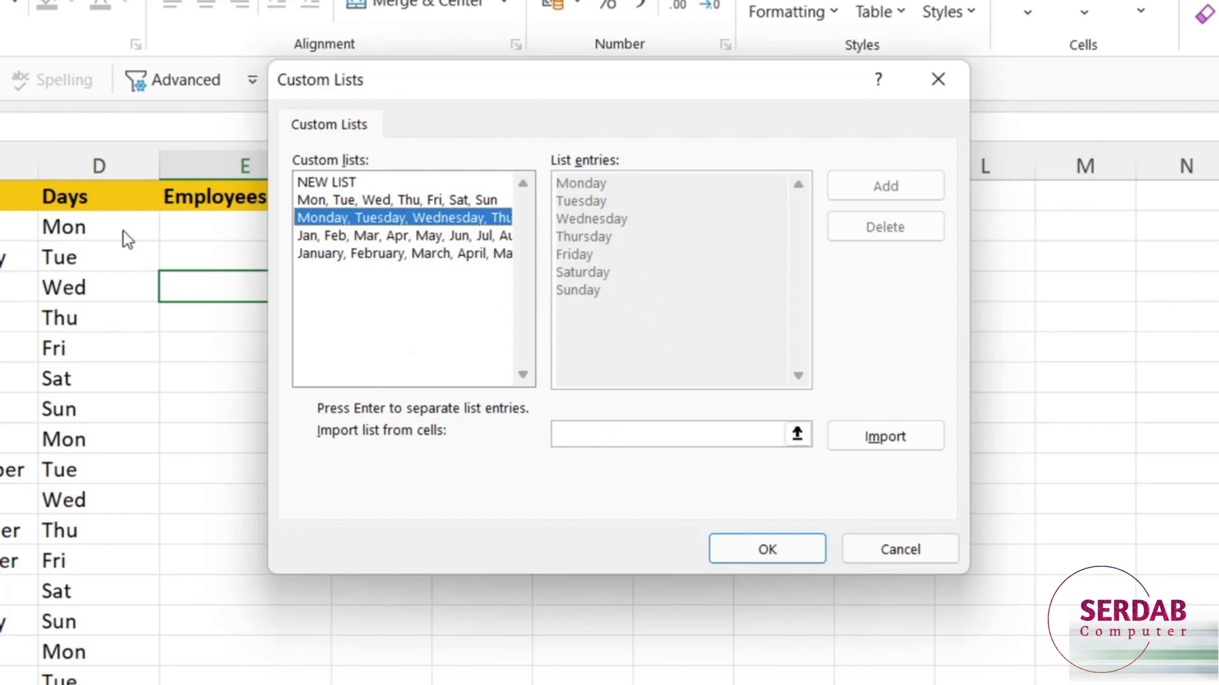
pyautogui.click(379, 440)
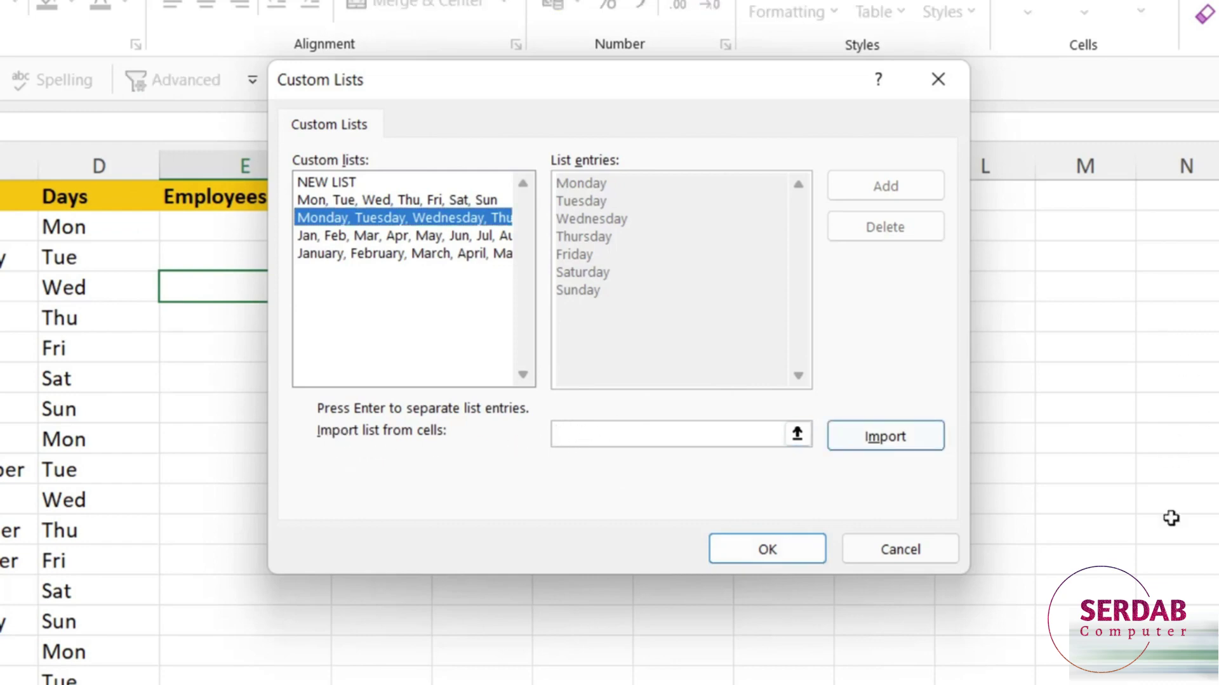
# Step: Add a new custom list containing the four employees' first names, and close both the list editor and Excel options
pyautogui.click(351, 184)
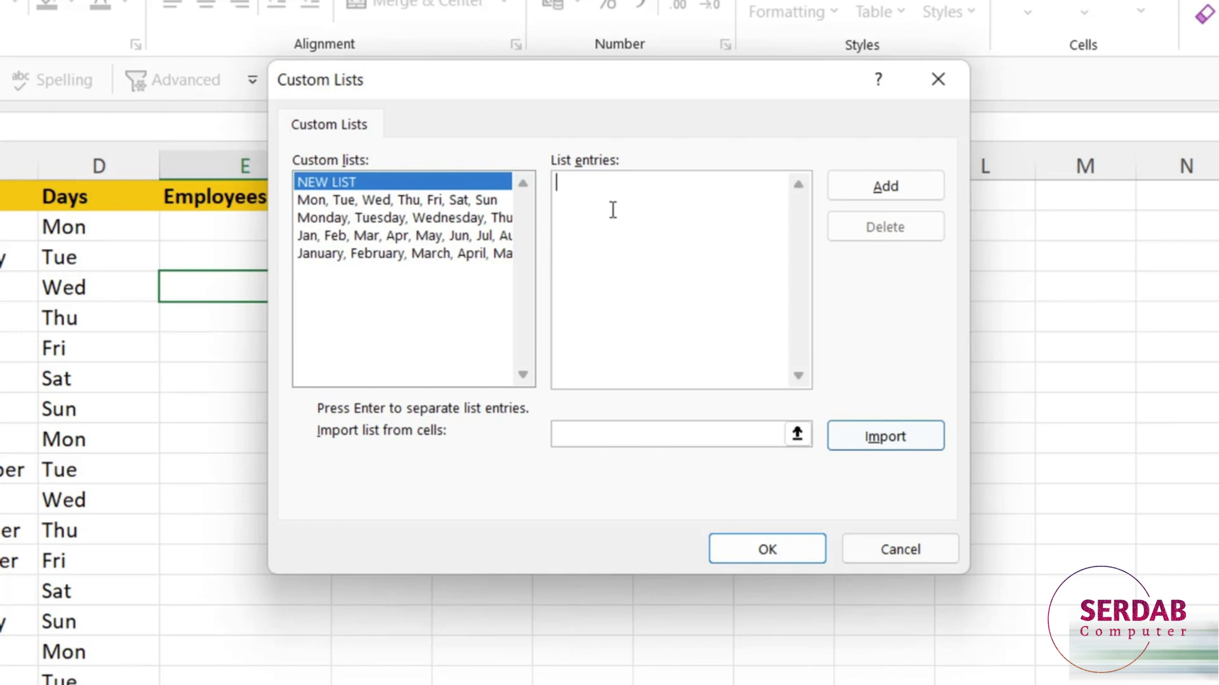
pyautogui.write('Deb, Adam, Ben, ')
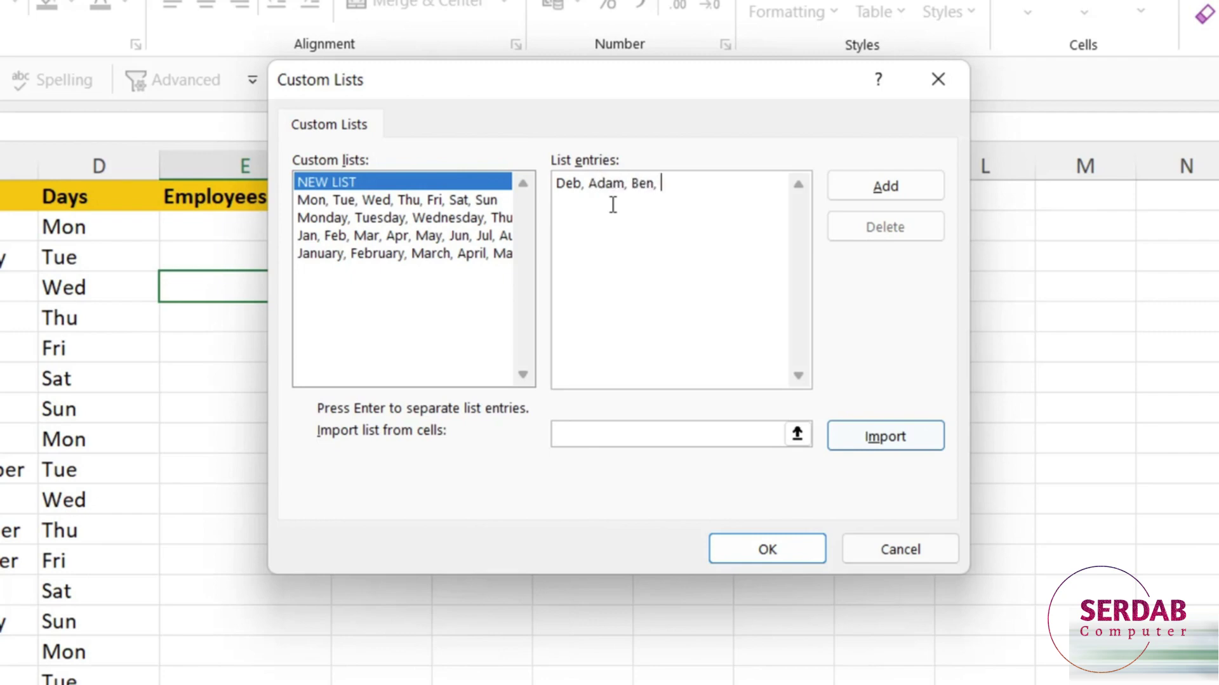
pyautogui.write('Rich')
pyautogui.click(881, 190)
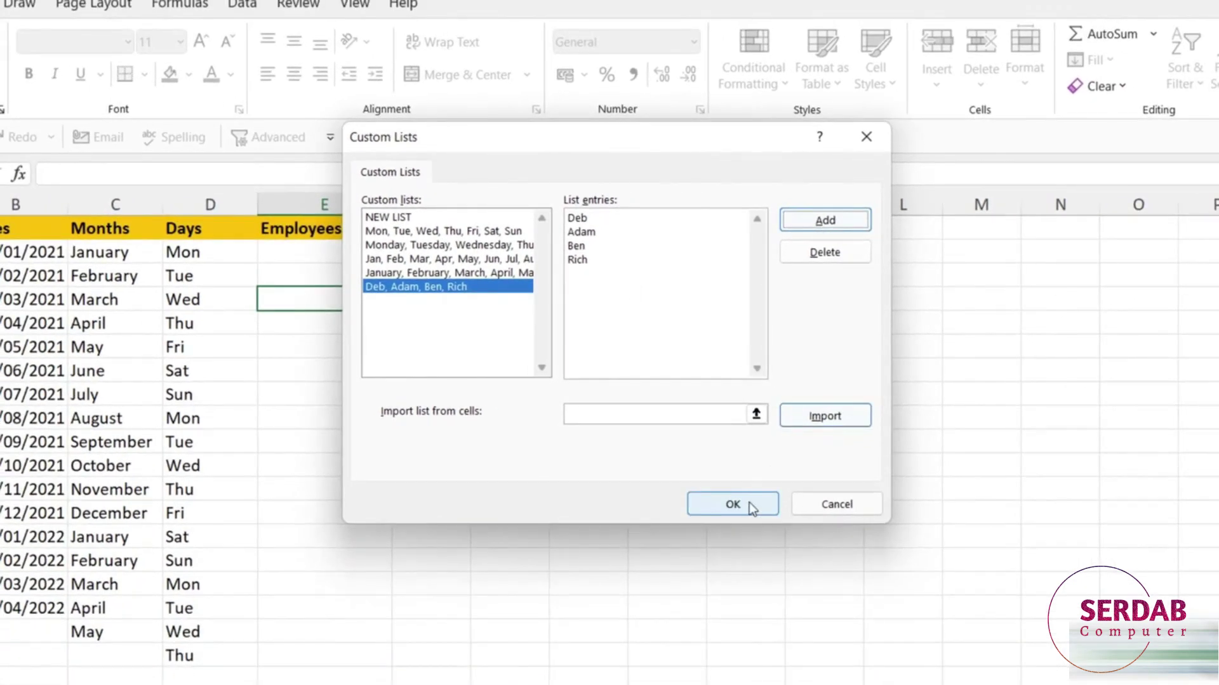
pyautogui.click(734, 504)
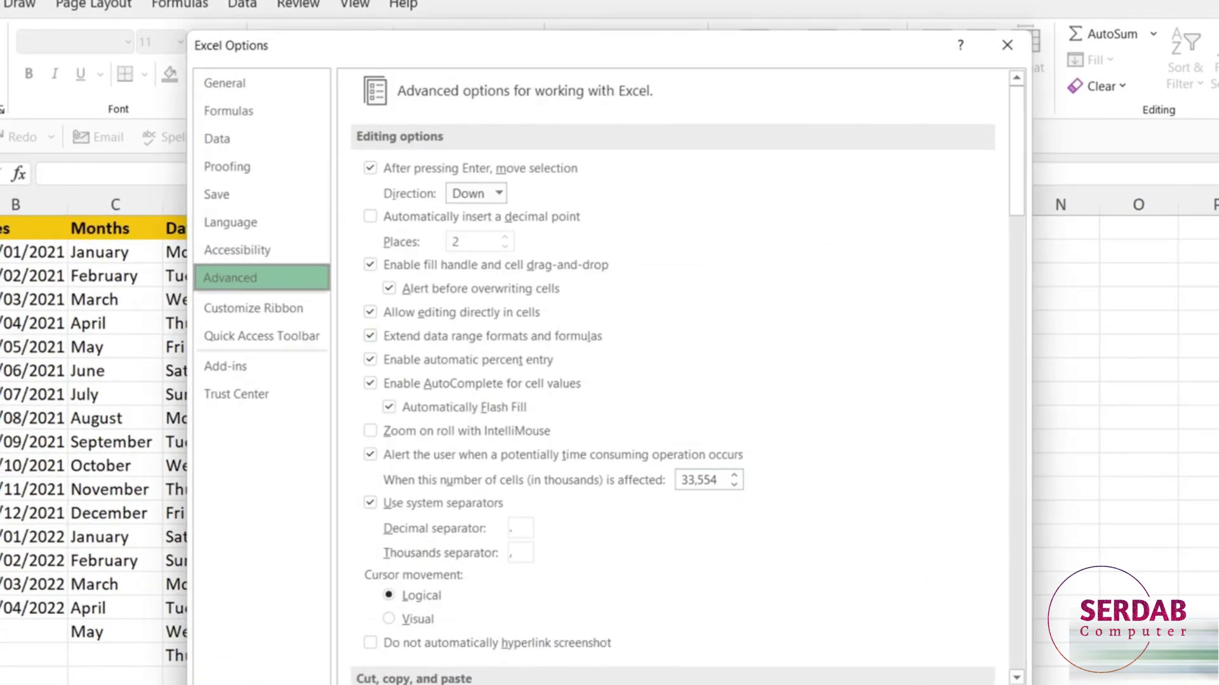
pyautogui.click(900, 684)
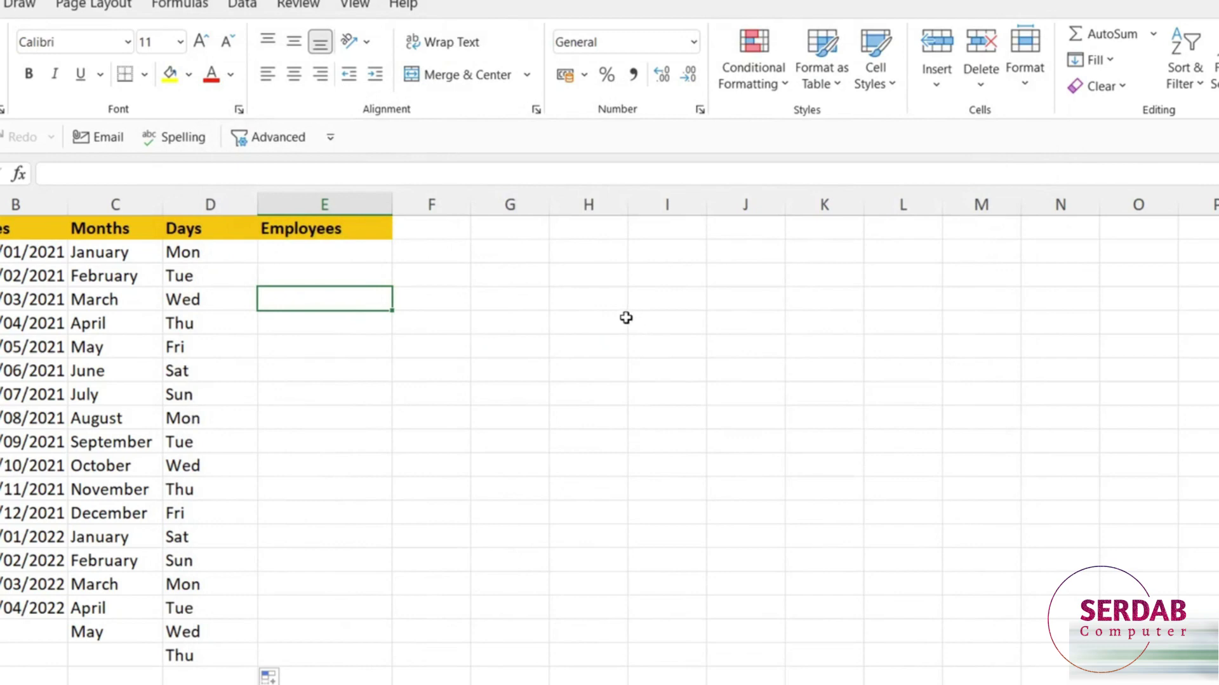
# Step: Enter the first employee's name in E4 and autofill the Employees column from the custom list down to E16
pyautogui.click(331, 254)
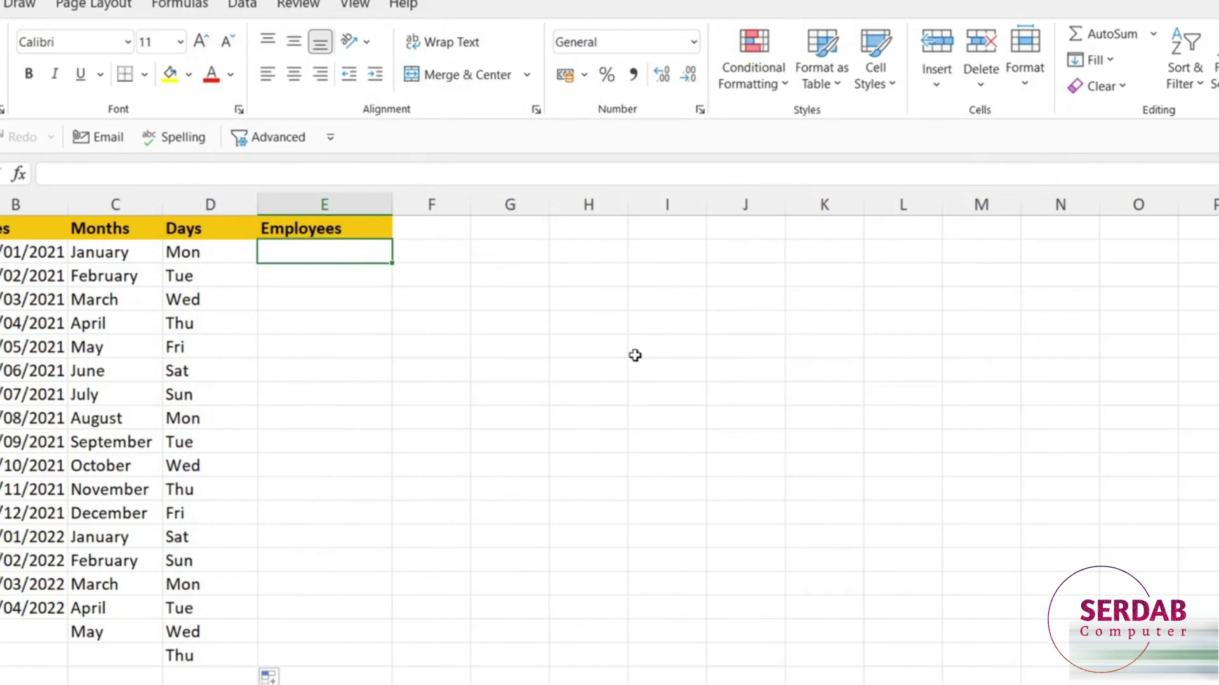
pyautogui.write('Deb')
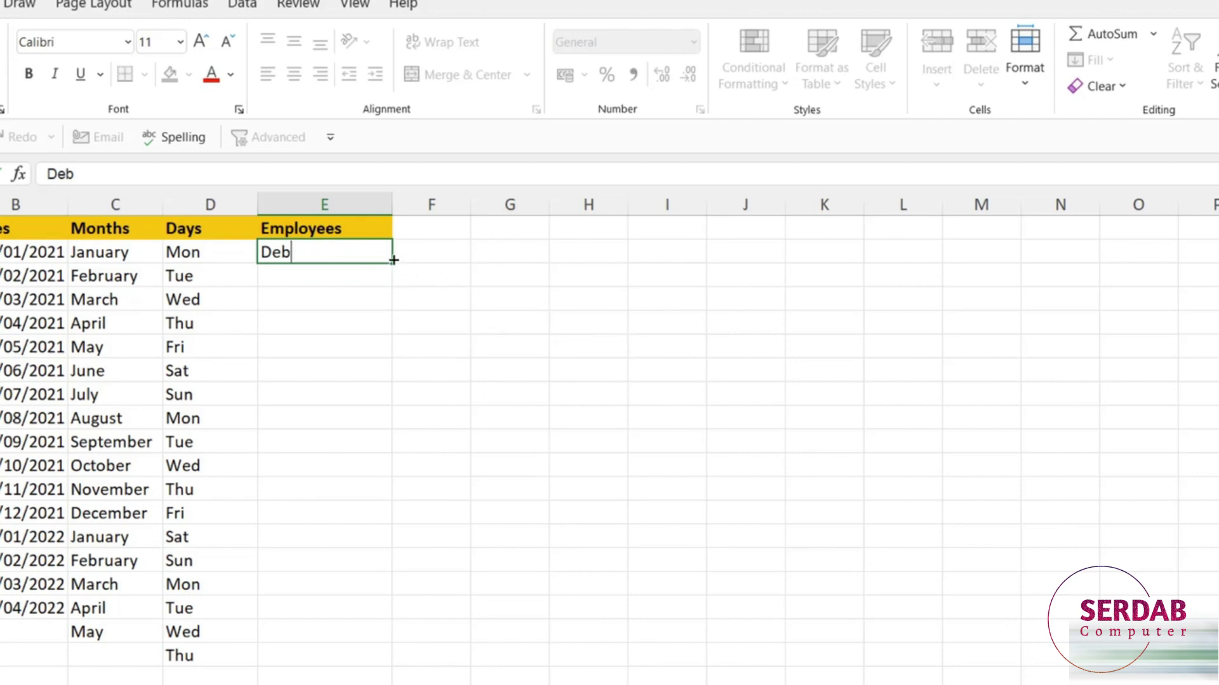
pyautogui.moveTo(394, 263); pyautogui.dragTo(376, 539)
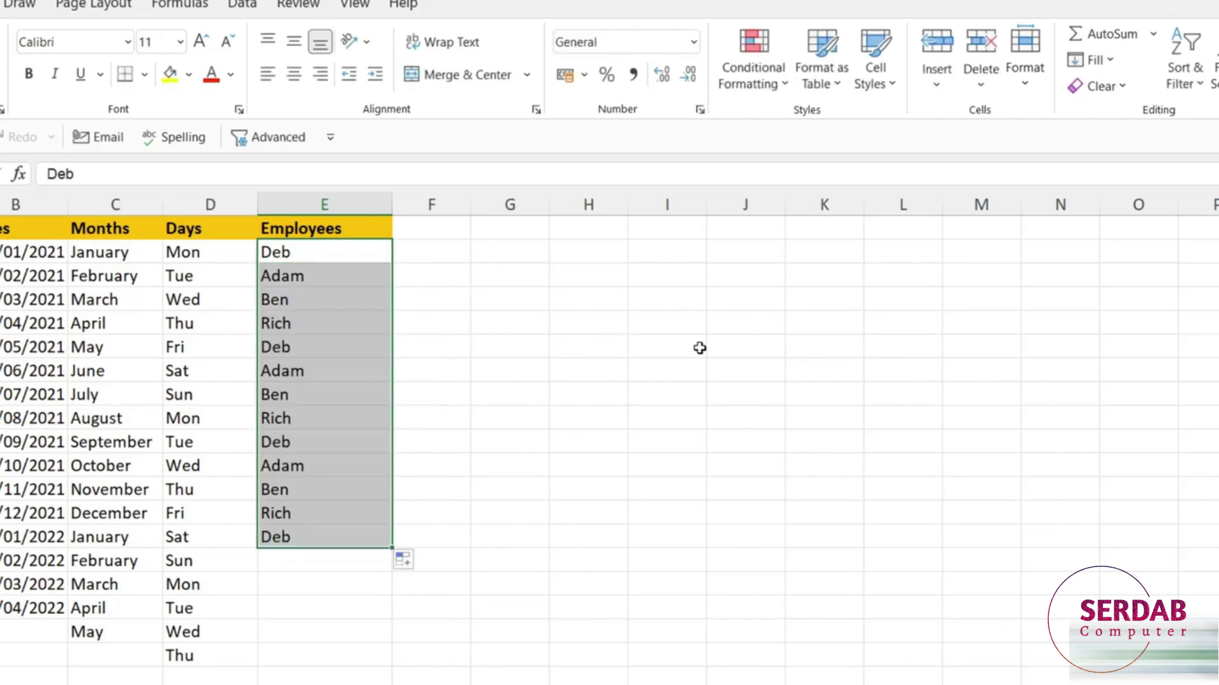
pyautogui.click(614, 323)
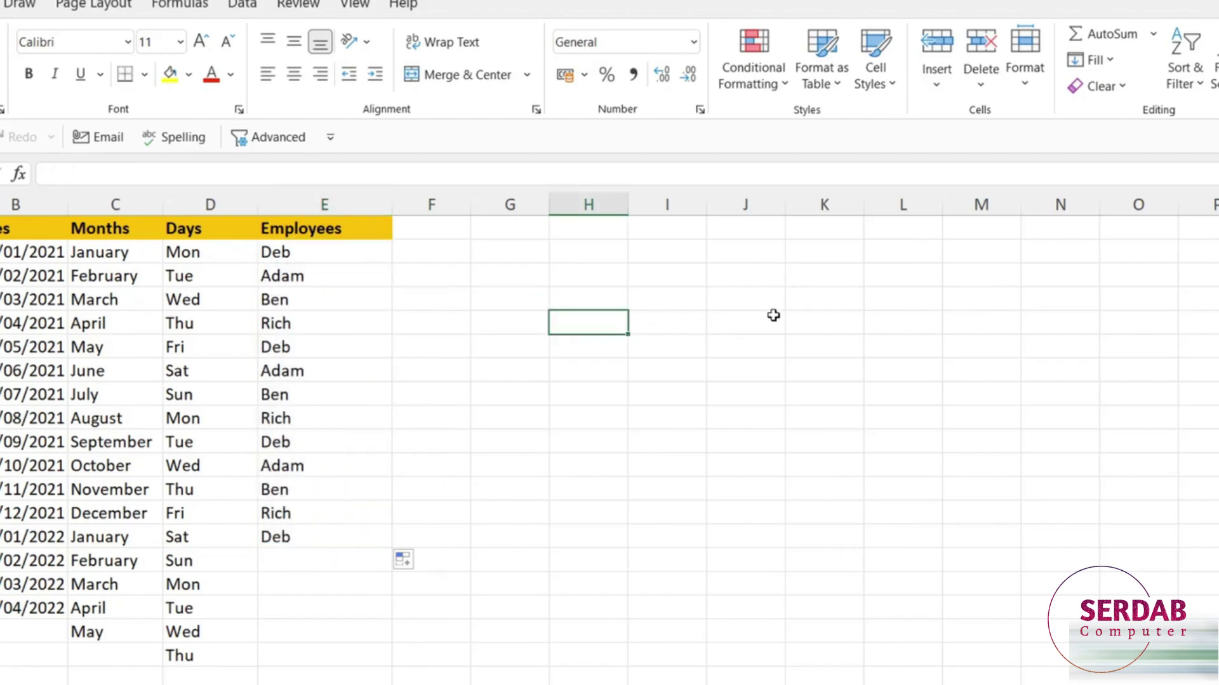